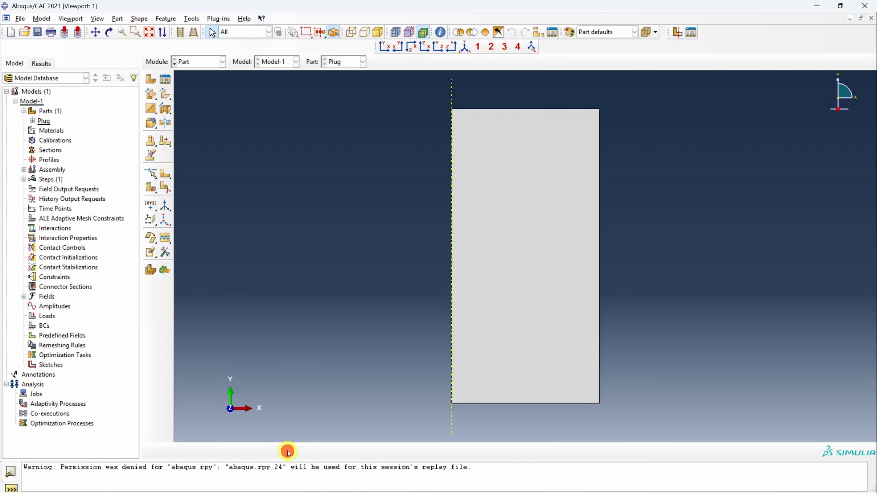
- Create an axisymmetric deformable shell part named Ring from a rectangle with corners at 9.9,0 and about 15,20
left_click(150, 79)
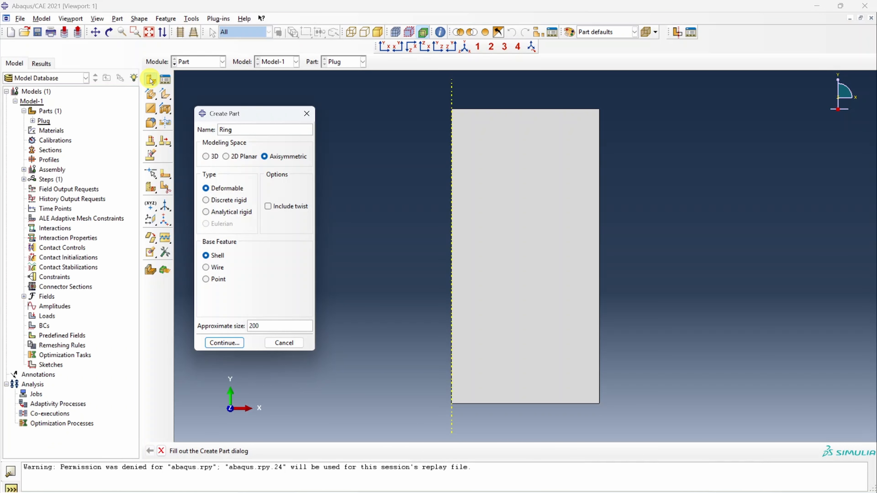
left_click(225, 342)
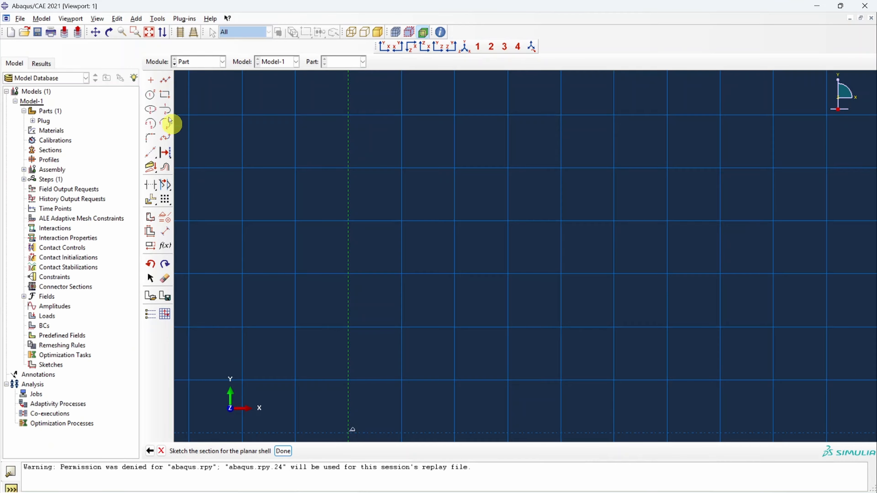
left_click(163, 94)
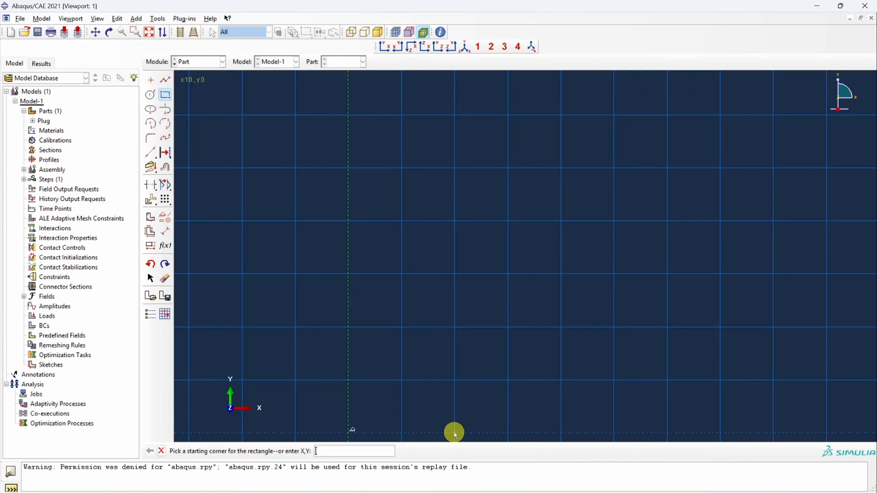
left_click(378, 451)
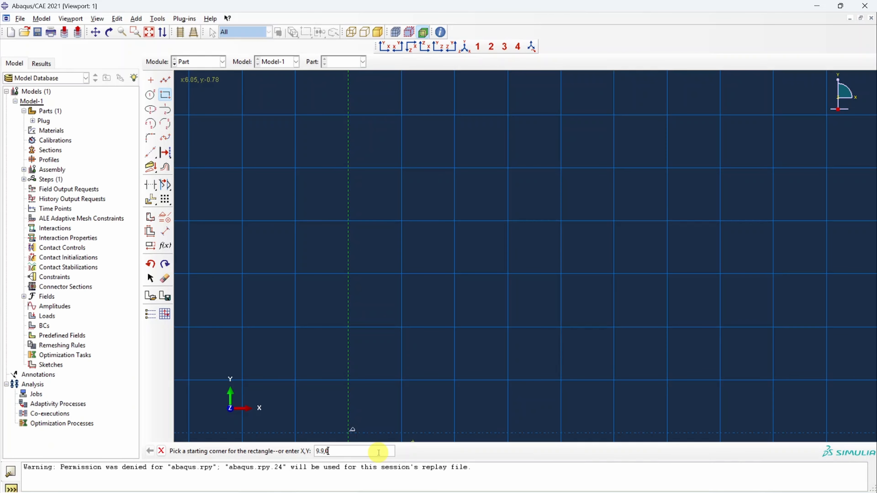
key("Return")
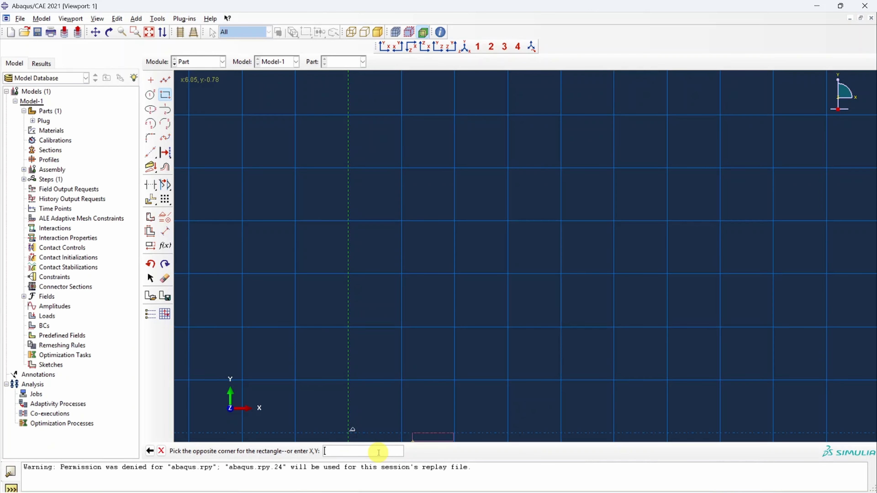
key("Return")
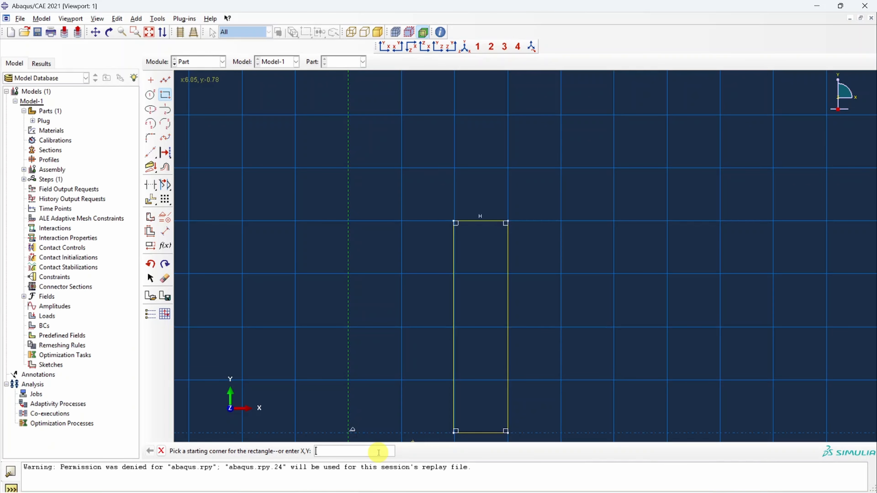
key("Escape")
left_click(288, 451)
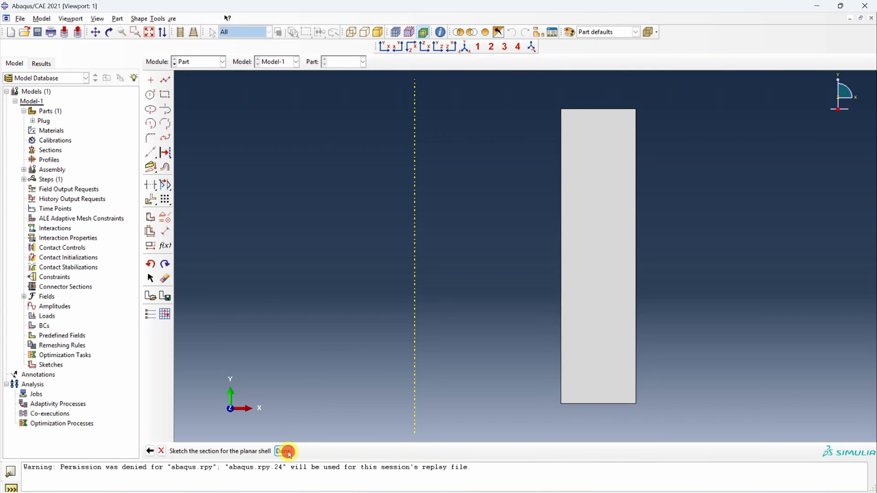
- Create a material named Steel with isotropic elasticity, Young's modulus 210000 and Poisson's ratio 0.3
left_click(194, 62)
left_click(196, 82)
left_click(154, 79)
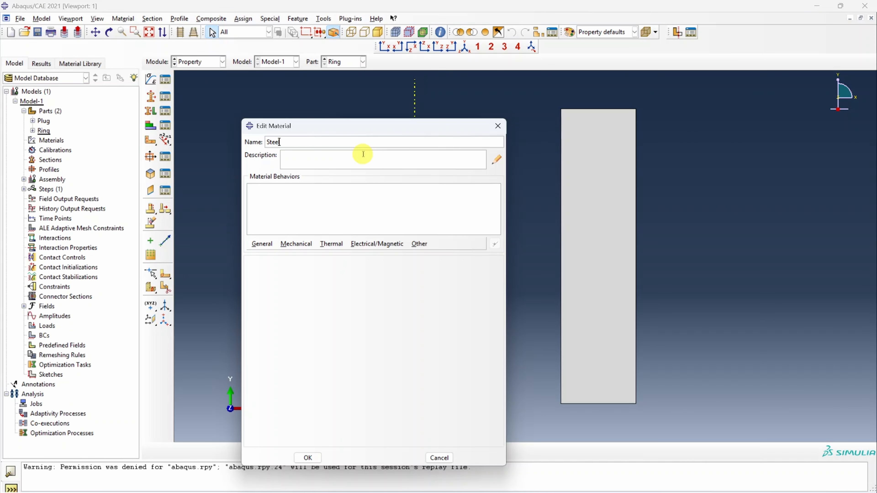
left_click(296, 244)
mouse_move(304, 254)
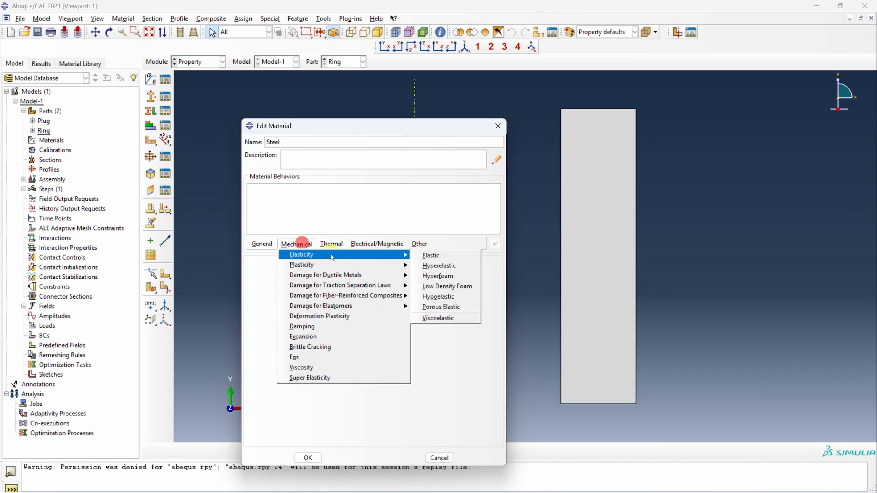
left_click(435, 256)
left_click(283, 383)
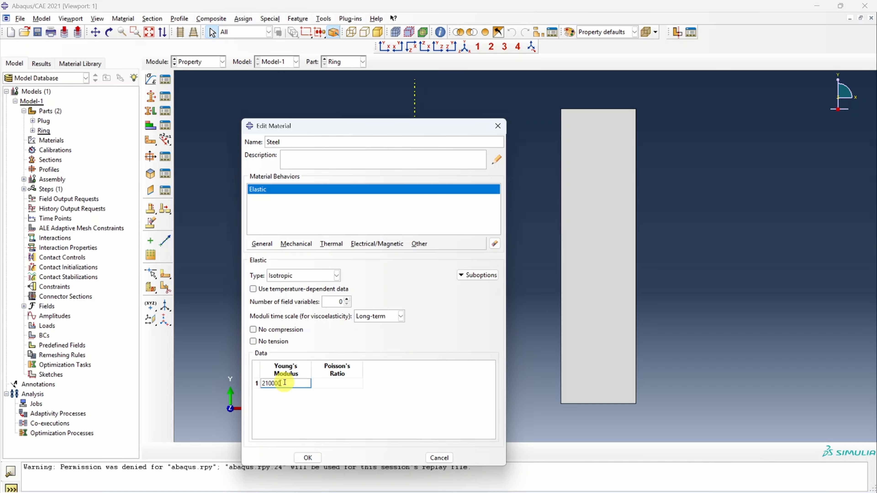
type("210000")
left_click(319, 382)
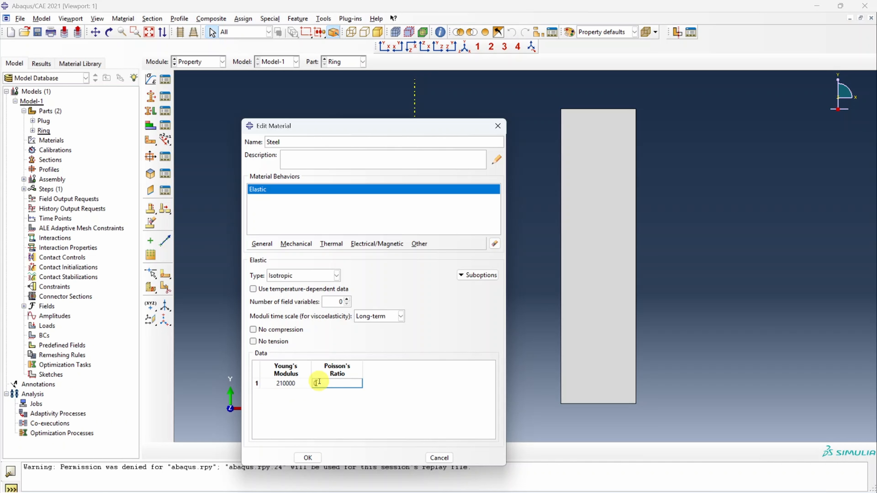
type("0.3")
left_click(308, 457)
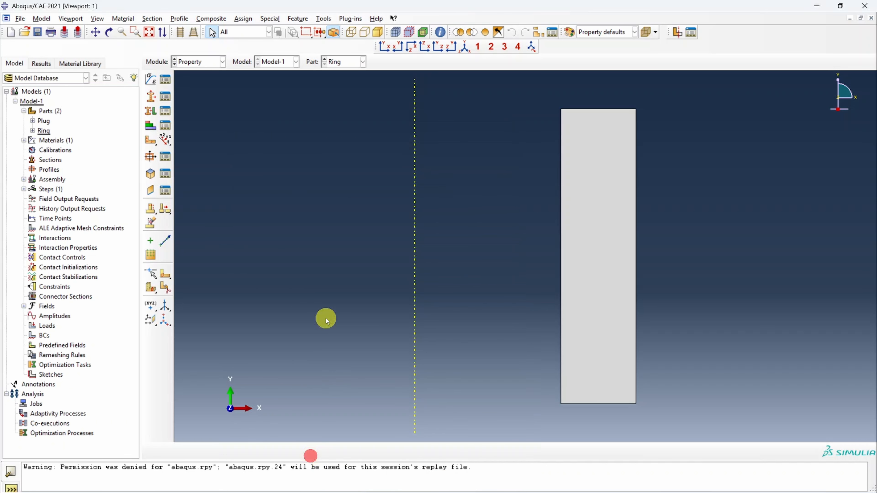
- Create a solid, homogeneous section that uses the Steel material
left_click(152, 98)
left_click(299, 266)
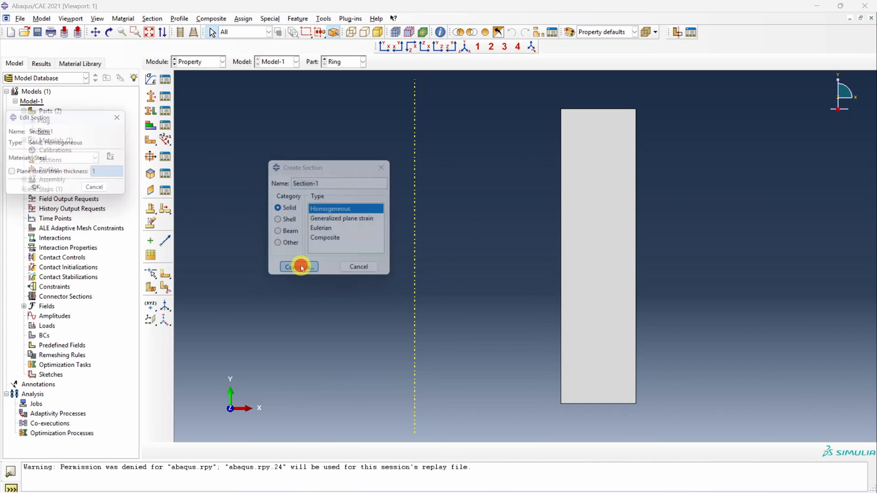
left_click(37, 192)
- Assign the steel section to the whole Ring part, with thickness taken from the section
left_click(151, 110)
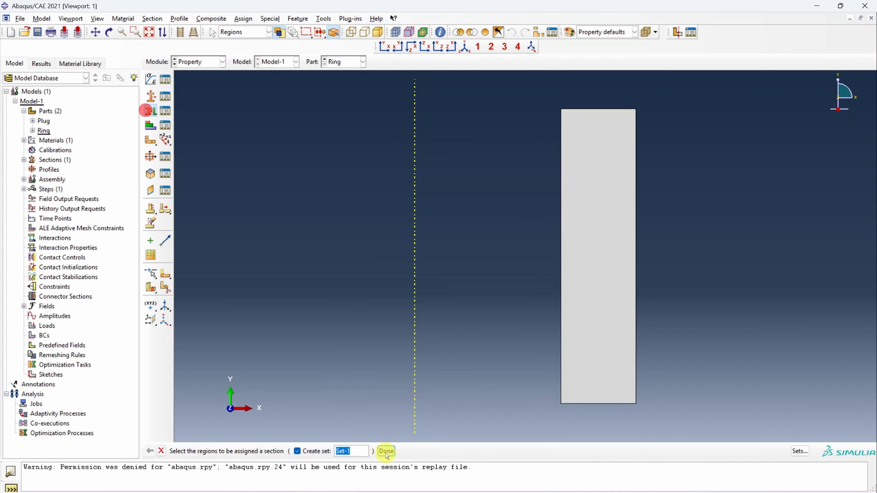
left_click(582, 312)
left_click(386, 451)
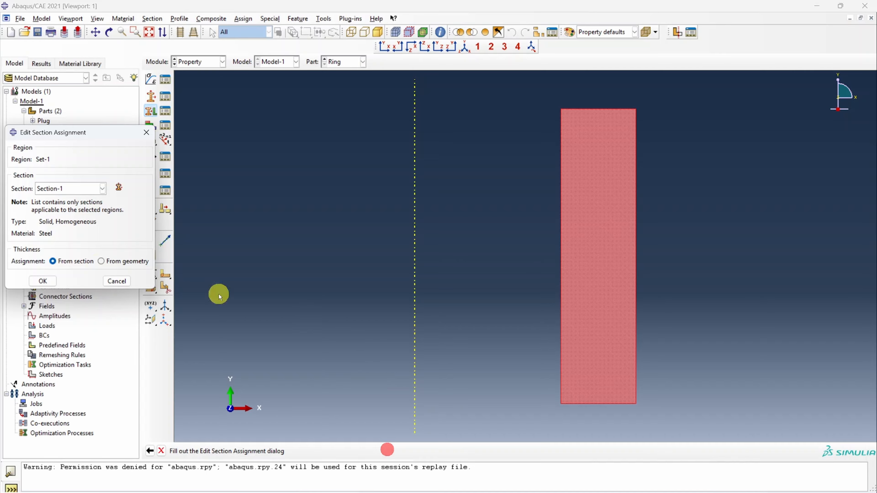
left_click(43, 281)
- Switch to the Plug part and assign the steel section to its whole region
left_click(336, 62)
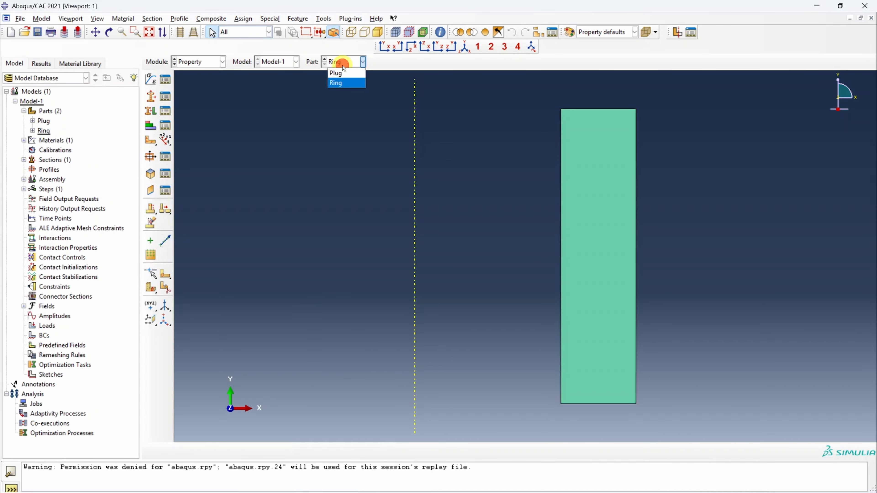
left_click(341, 73)
left_click(150, 110)
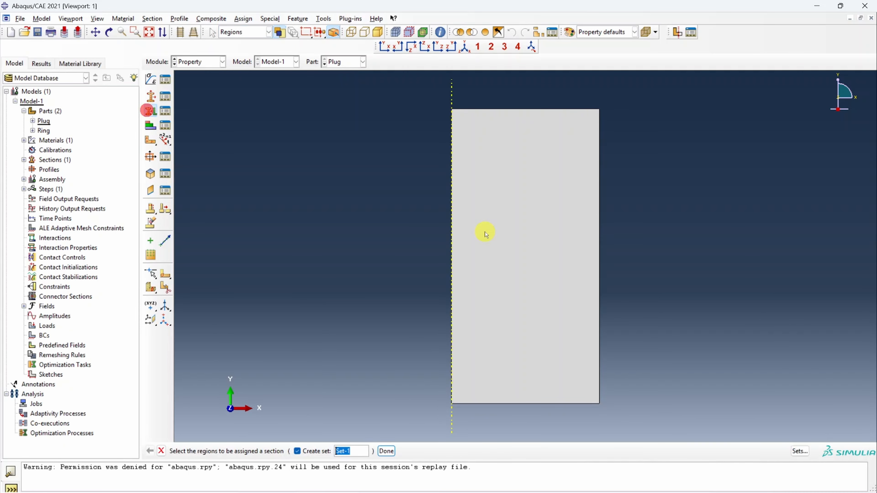
left_click(484, 232)
left_click(386, 451)
left_click(40, 280)
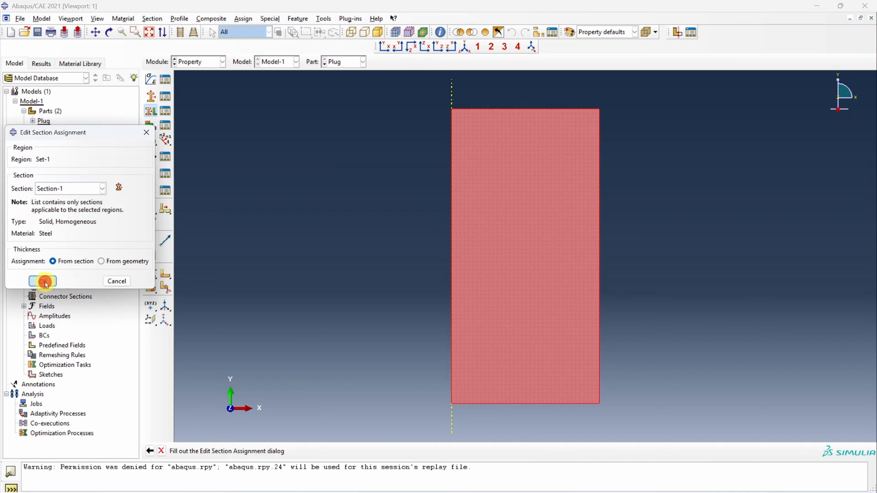
- Add dependent instances of both the Plug and Ring parts to the assembly
left_click(201, 62)
left_click(201, 91)
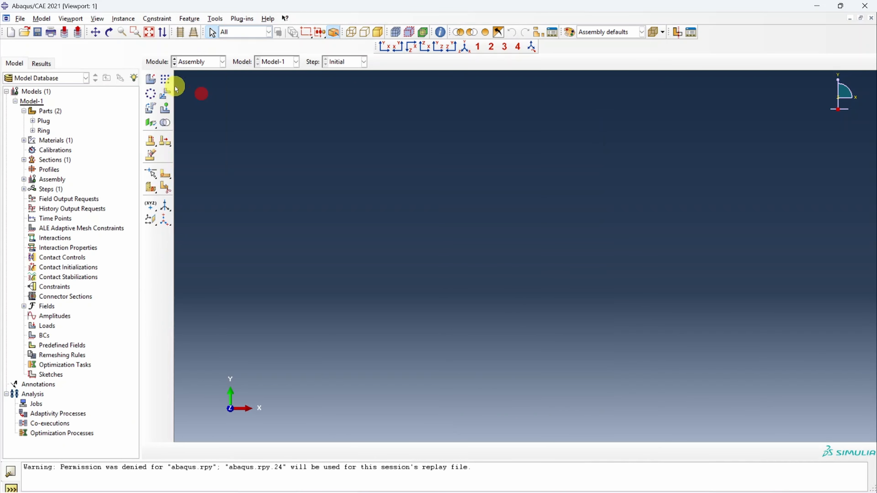
left_click(149, 81)
left_click(21, 200)
left_click(21, 209, "shift")
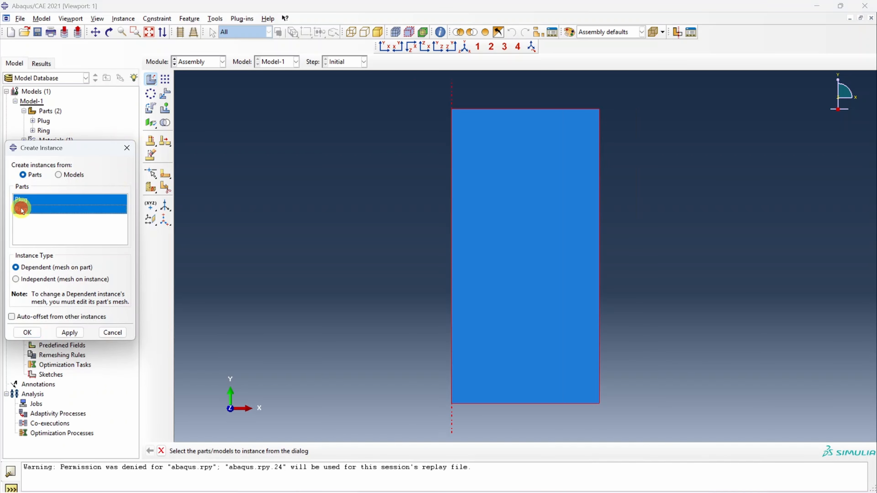
left_click(27, 332)
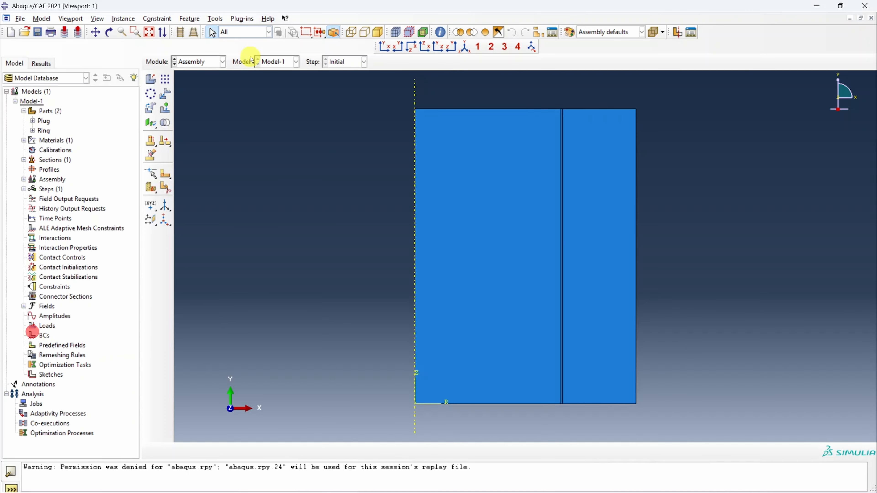
scroll(573, 198, "up", 5)
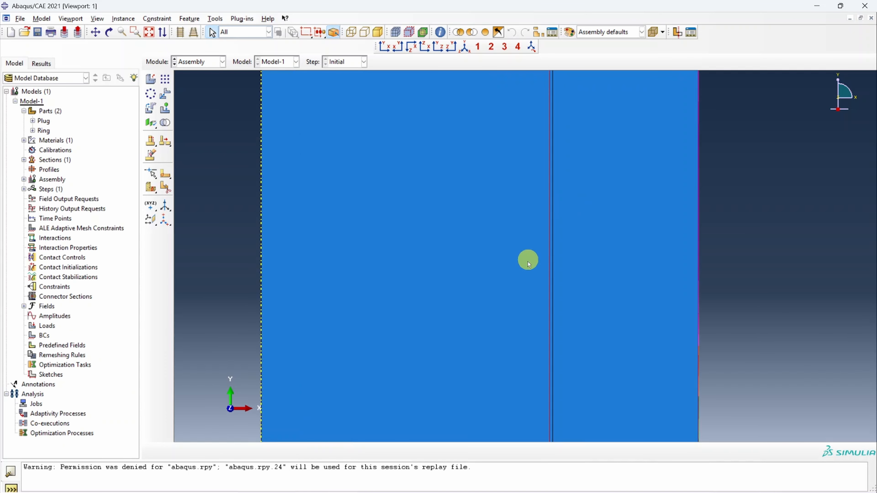
scroll(527, 259, "down", 3)
- Create a Static, General step after Initial with automatic incrementation and initial and maximum increment sizes of 0.1
left_click(203, 63)
left_click(202, 103)
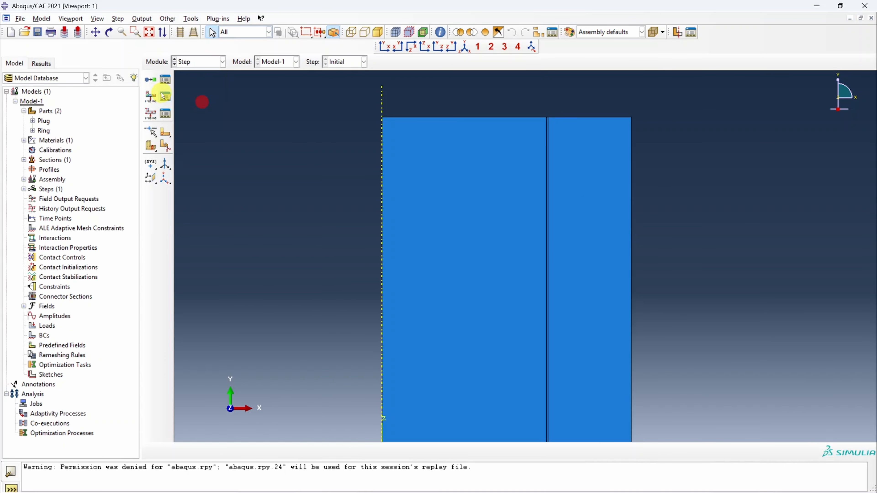
left_click(151, 80)
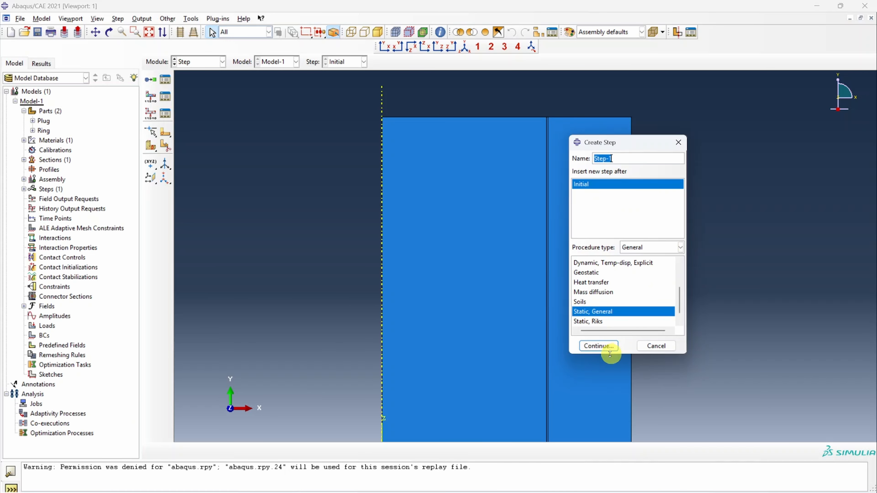
left_click(603, 346)
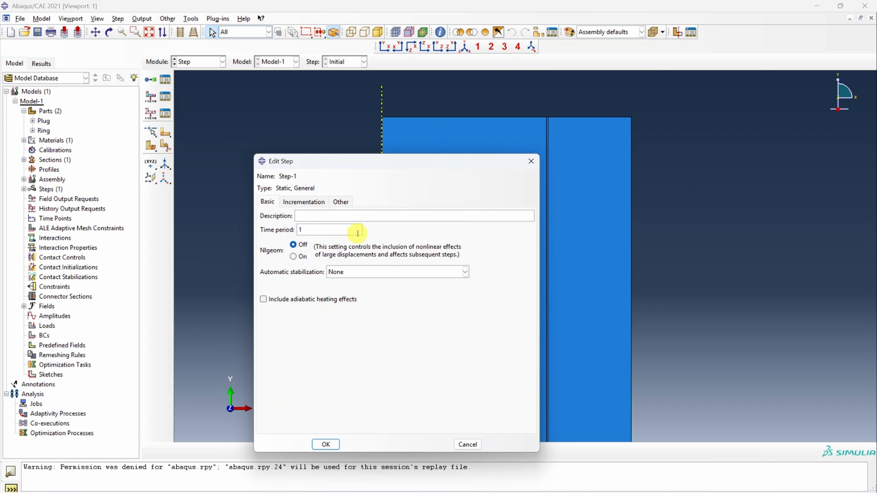
left_click(303, 202)
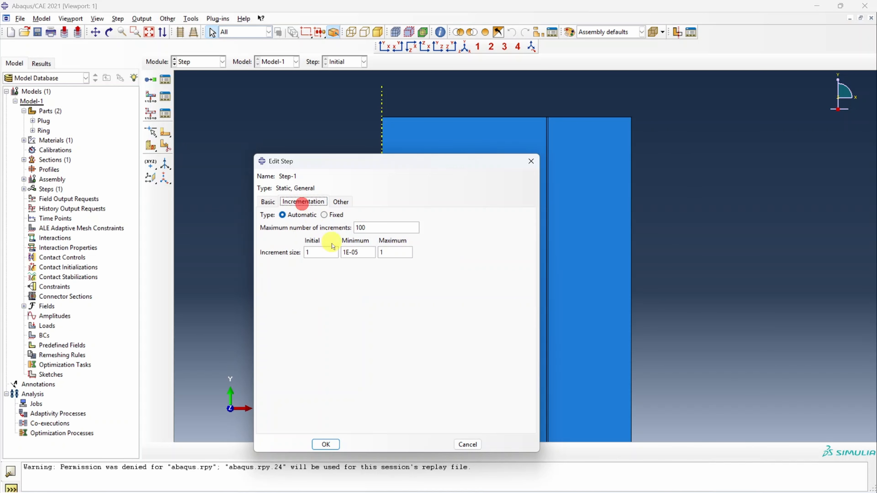
double_click(315, 253)
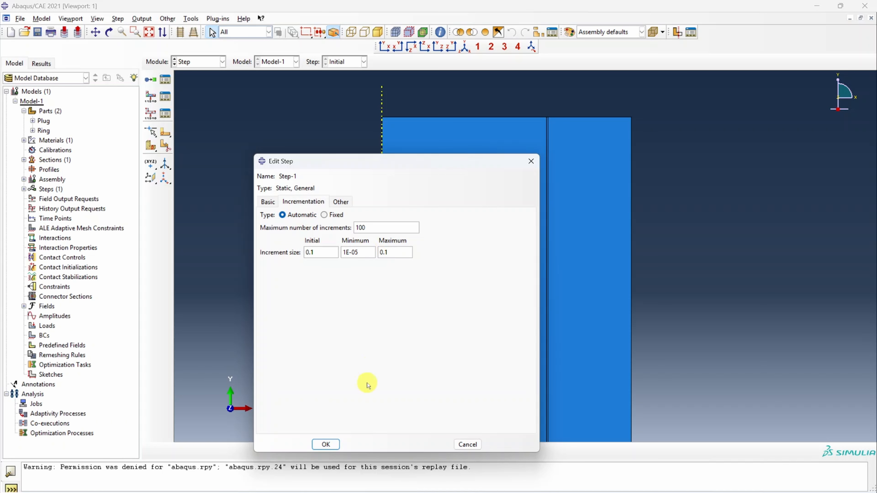
left_click(326, 445)
- Define a surface named Master on the outer vertical edge of the Plug part, opposite the axis
left_click(210, 60)
left_click(204, 114)
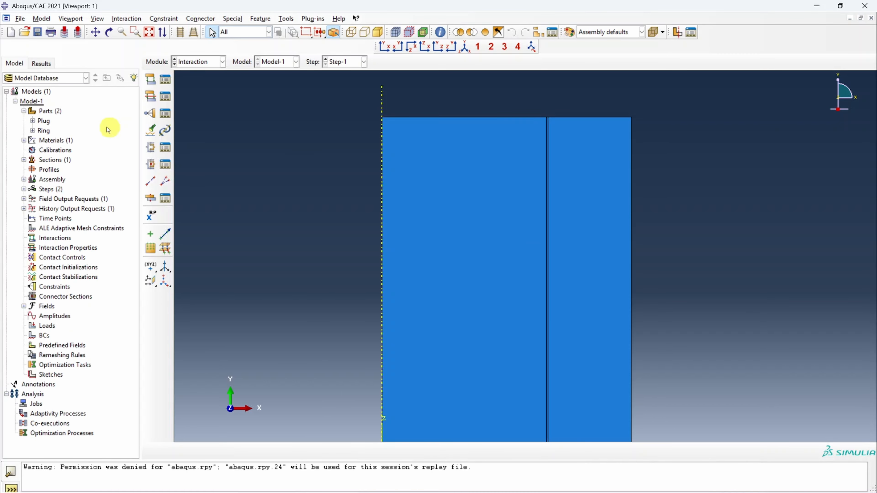
left_click(33, 121)
double_click(67, 150)
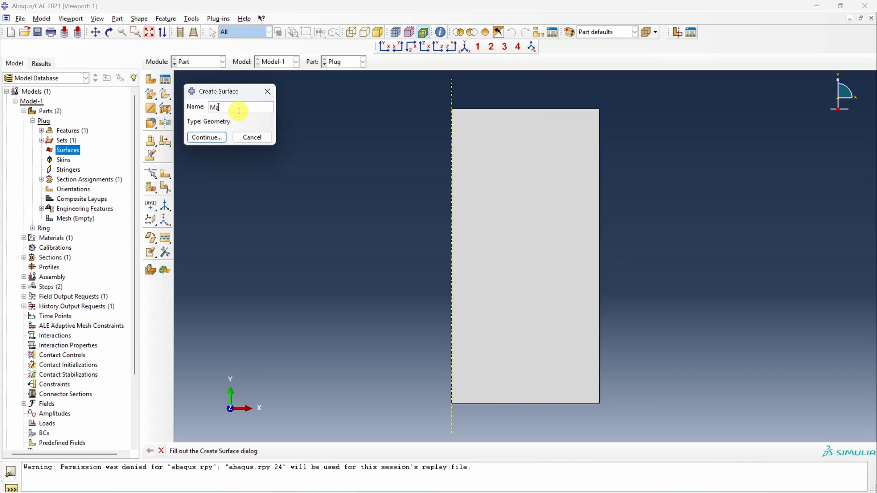
left_click(217, 138)
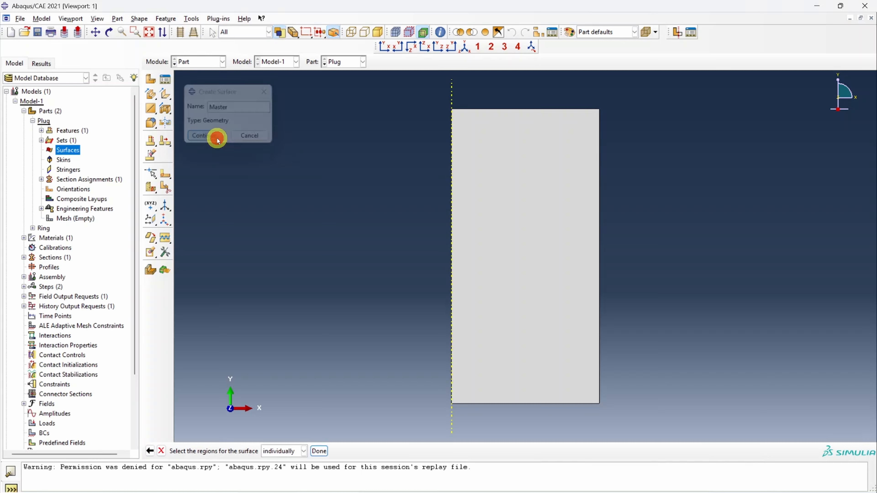
left_click(598, 252)
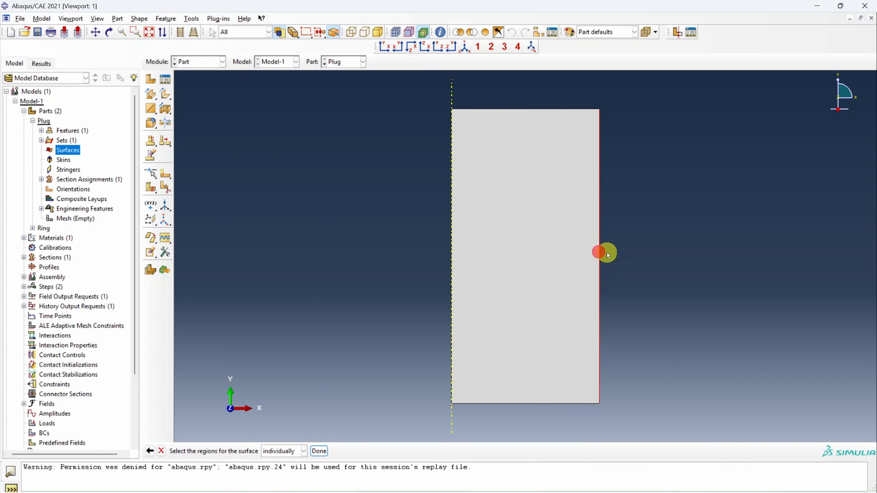
left_click(319, 450)
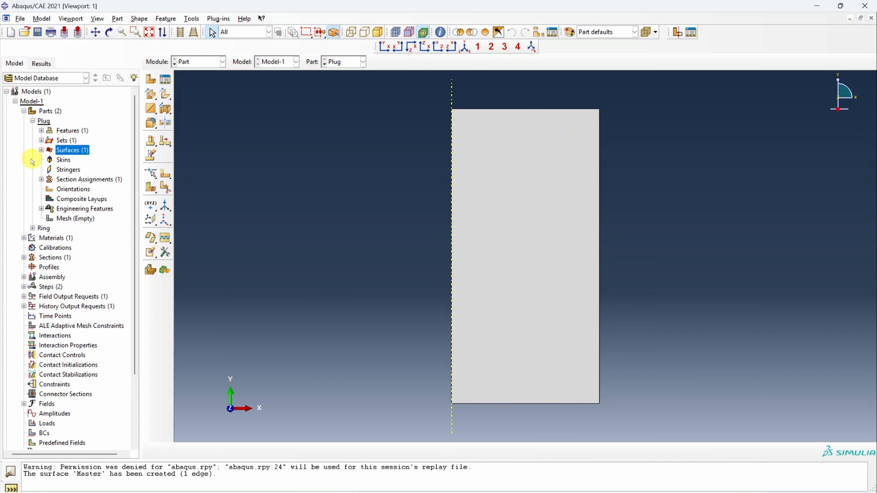
- Define a surface named Slave on the inner vertical edge of the Ring part, the one facing the axis
left_click(32, 229)
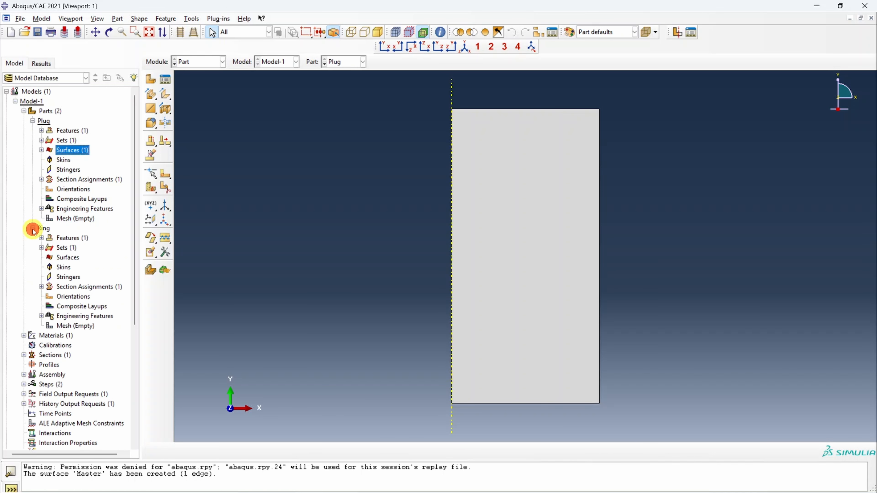
double_click(67, 257)
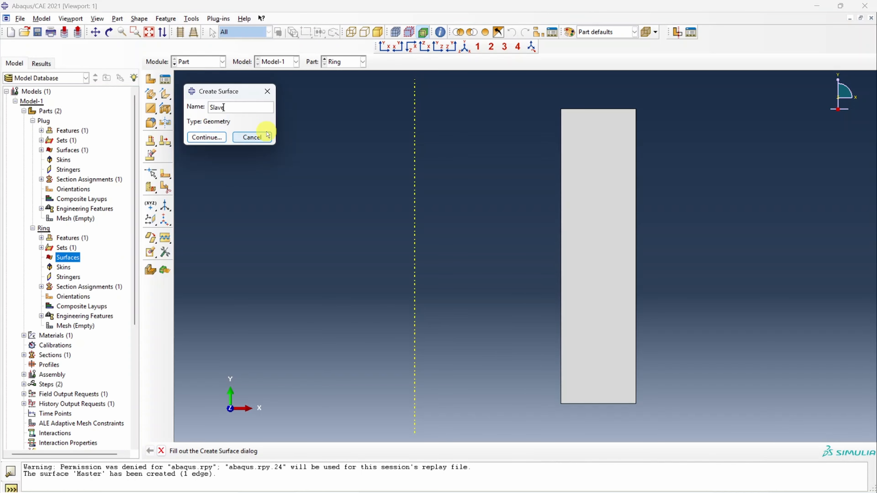
key("Return")
left_click(560, 249)
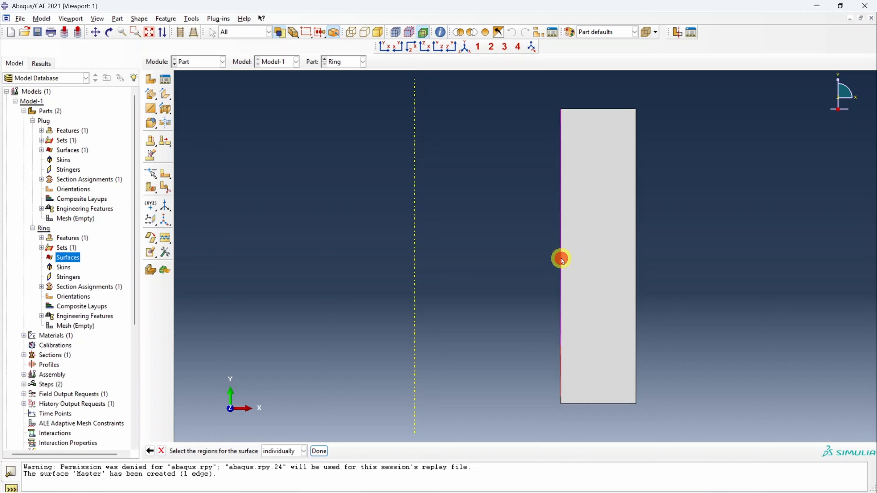
left_click(323, 449)
- Create a surface-to-surface contact (Standard) interaction in Step-1 with Plug-1.Master as master surface and Ring-1.Slave as slave surface
left_click(195, 61)
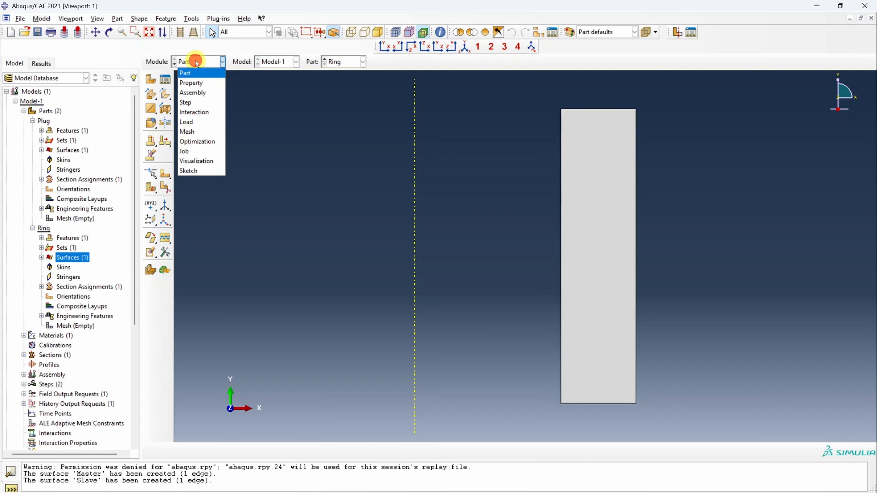
left_click(203, 112)
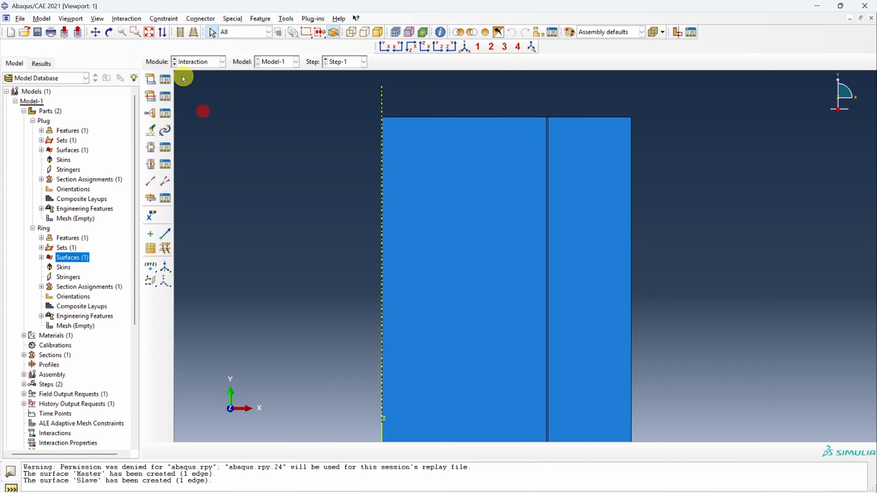
left_click(151, 79)
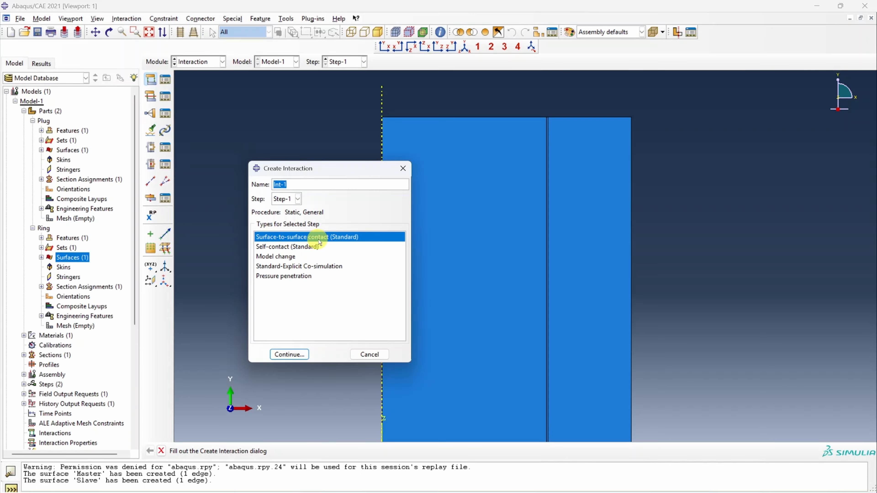
left_click(289, 354)
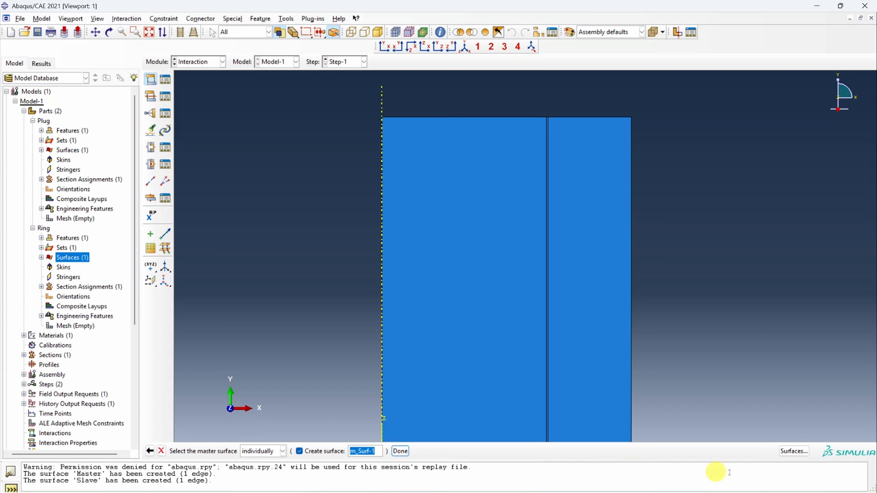
left_click(794, 451)
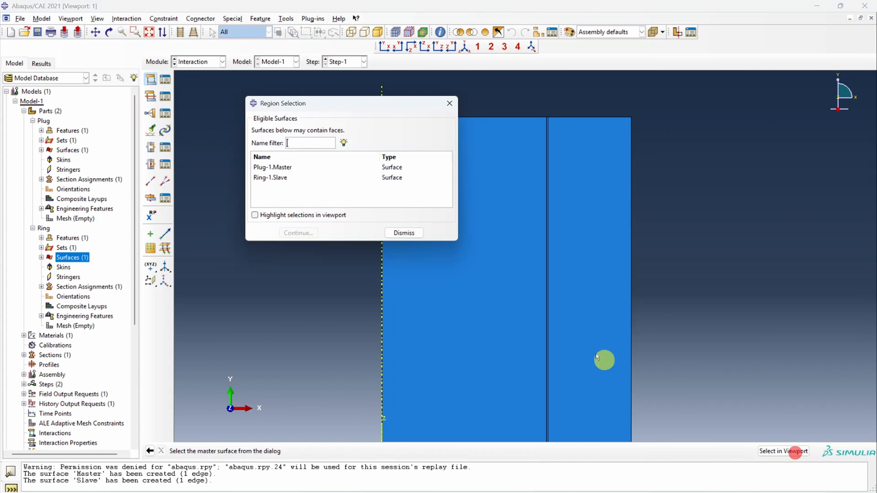
left_click(283, 169)
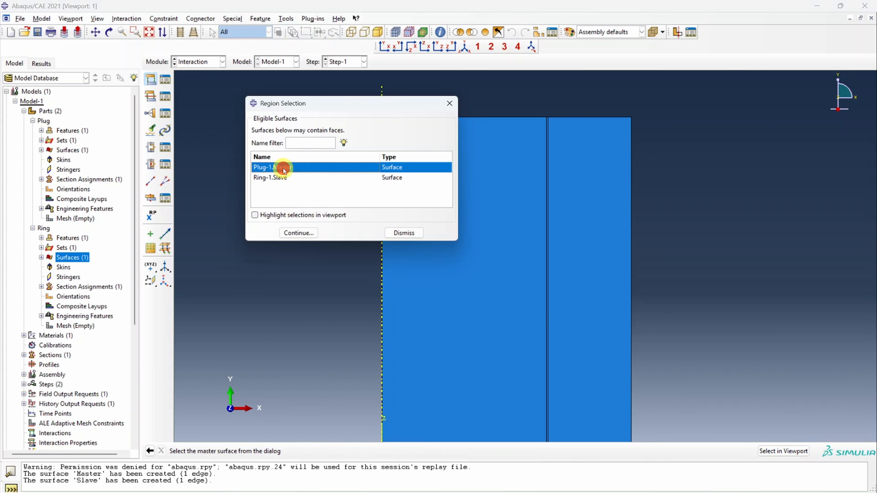
left_click(305, 233)
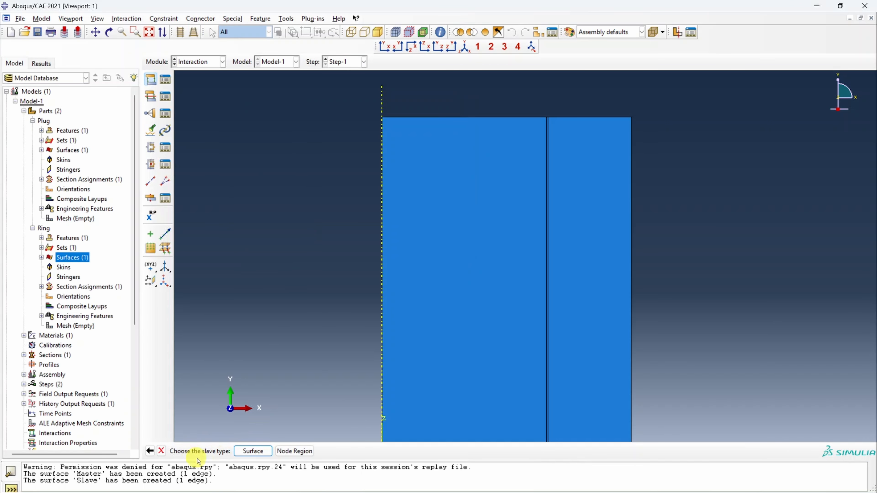
left_click(254, 450)
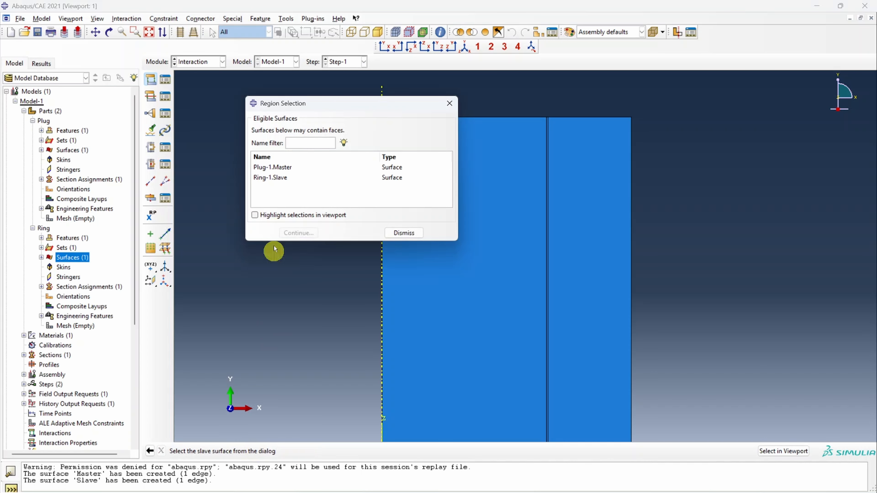
left_click(279, 178)
left_click(300, 232)
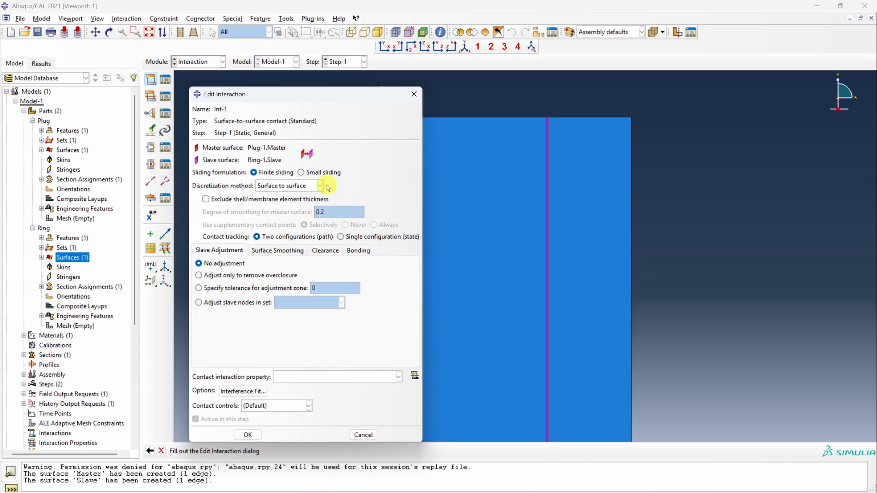
- Set the interaction to small sliding and give it a new contact property with frictionless tangential behavior and "Hard" Contact normal behavior
left_click(301, 173)
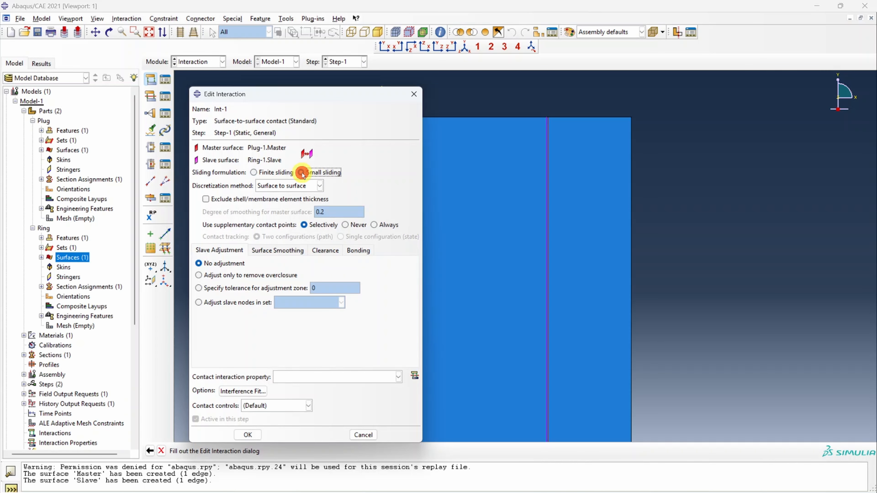
left_click(415, 379)
left_click(348, 310)
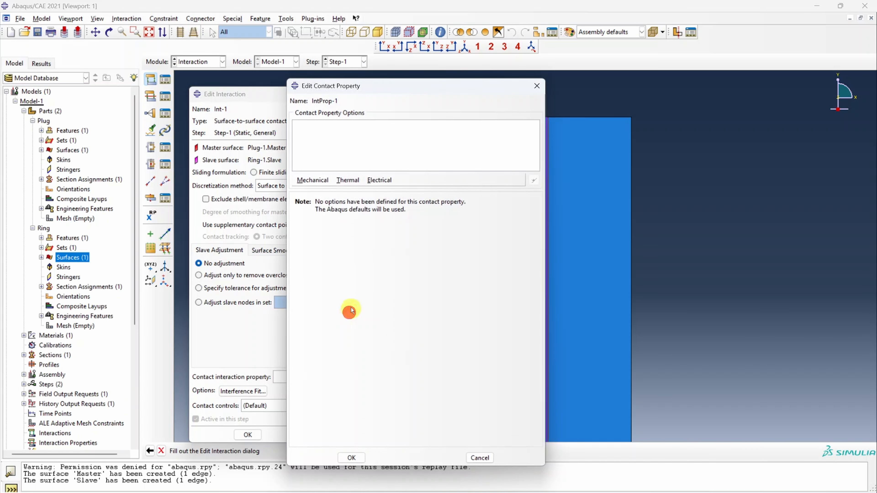
left_click(312, 179)
left_click(329, 192)
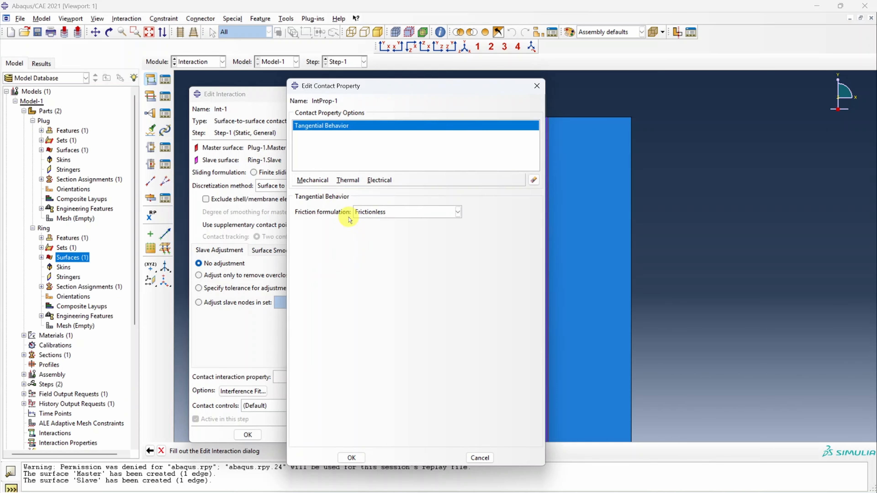
left_click(312, 180)
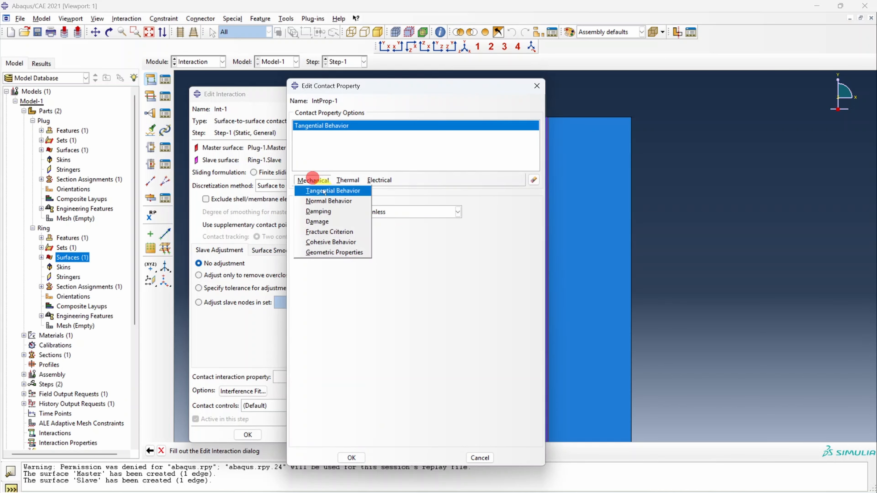
left_click(328, 200)
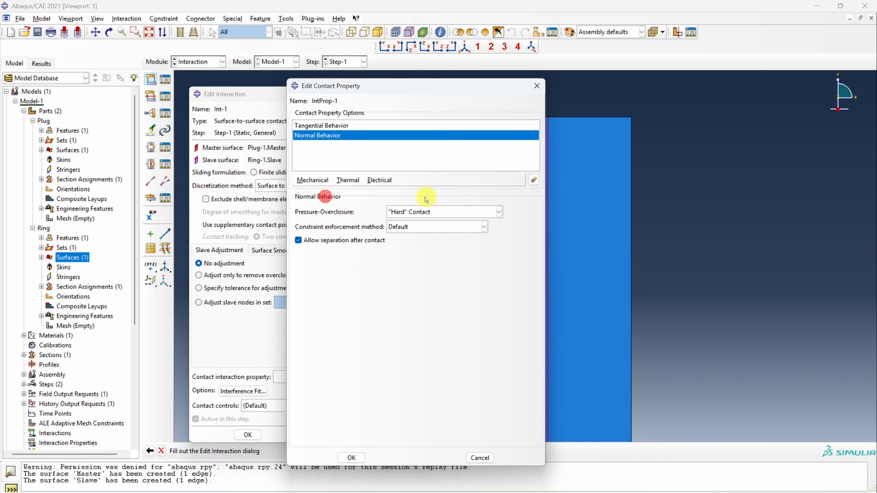
left_click(351, 458)
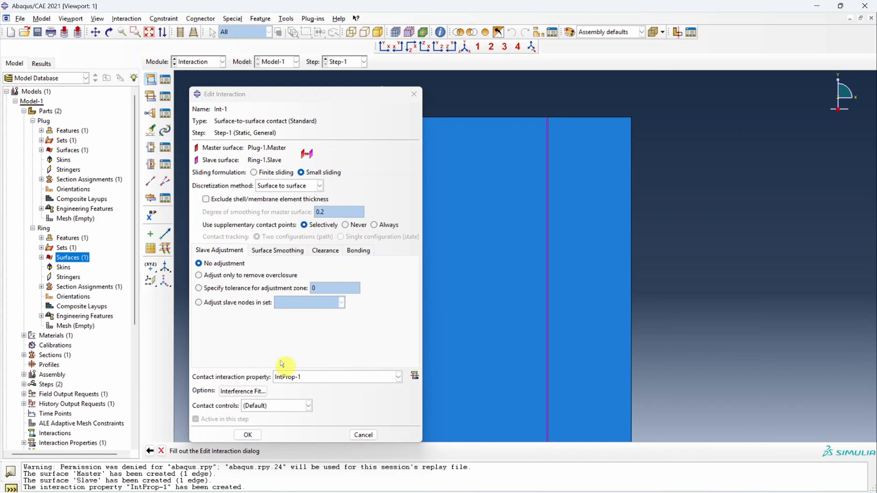
- Set the interference fit to gradually remove slave node overclosure during the step with automatic shrink fit, and save the interaction
left_click(260, 394)
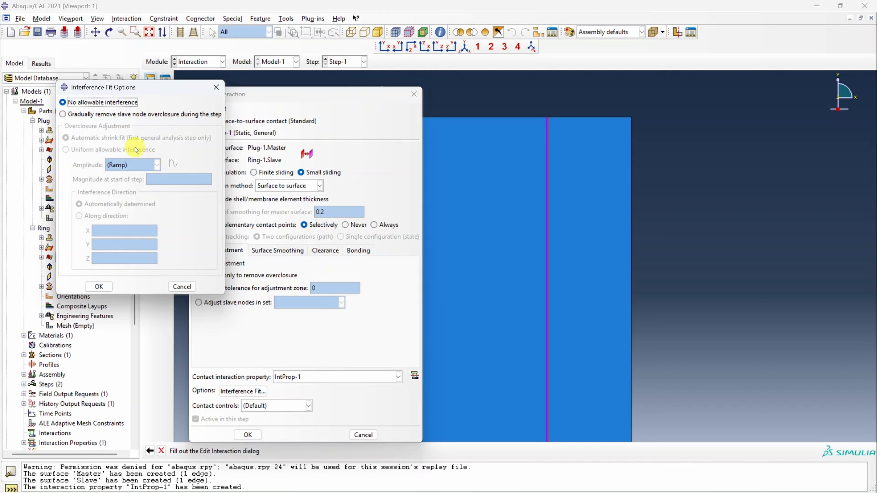
left_click(62, 114)
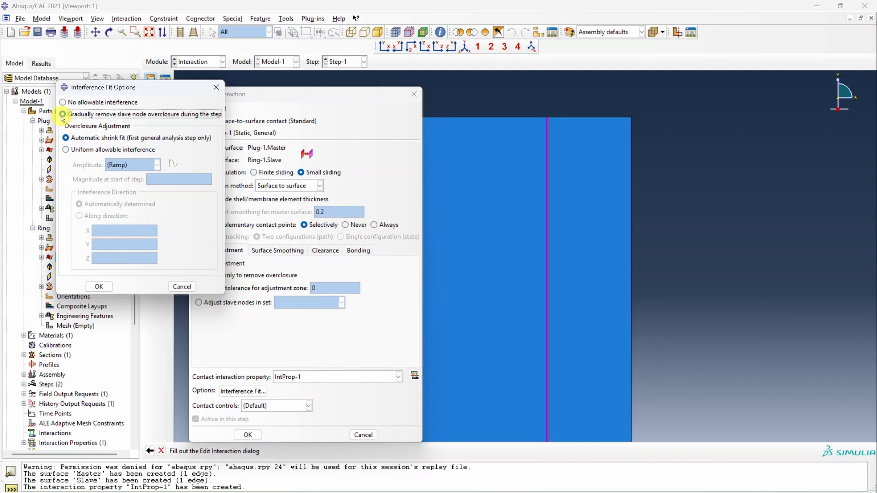
left_click(107, 287)
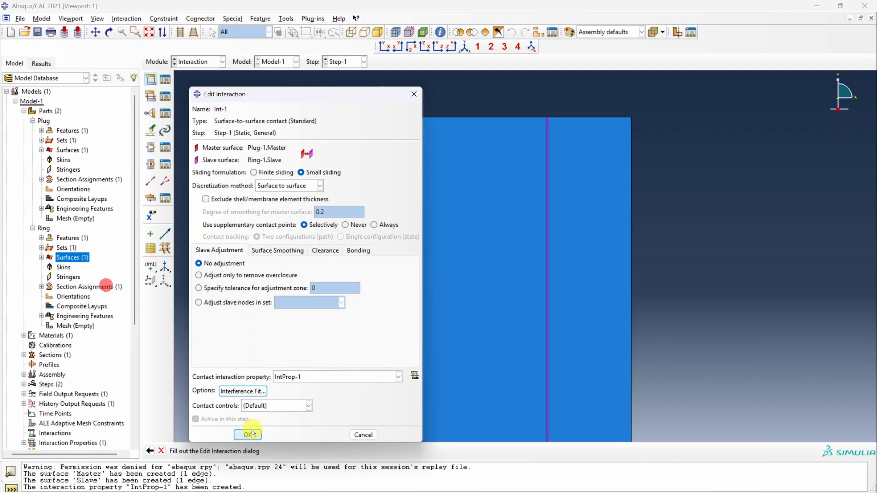
left_click(248, 434)
- Create a Displacement/Rotation boundary condition in Step-1 on the bottom edges of the plug and ring with U2 set to 0
left_click(196, 62)
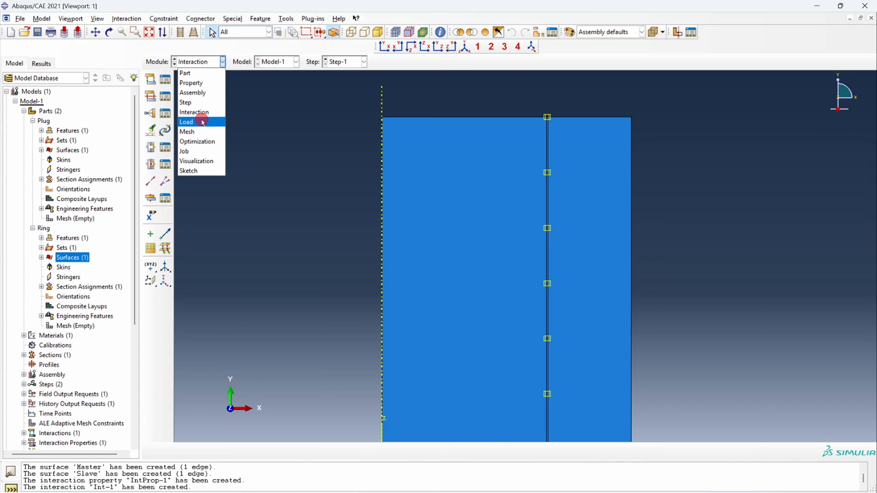
left_click(200, 119)
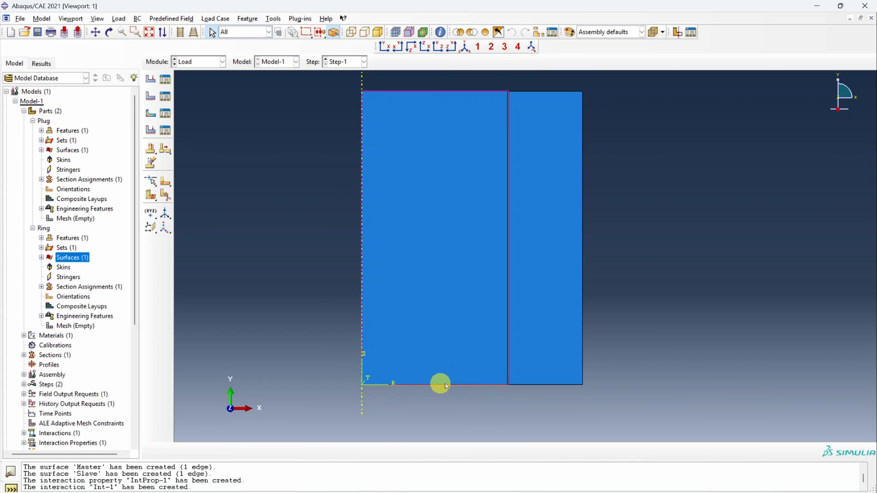
left_click(150, 96)
left_click(117, 272)
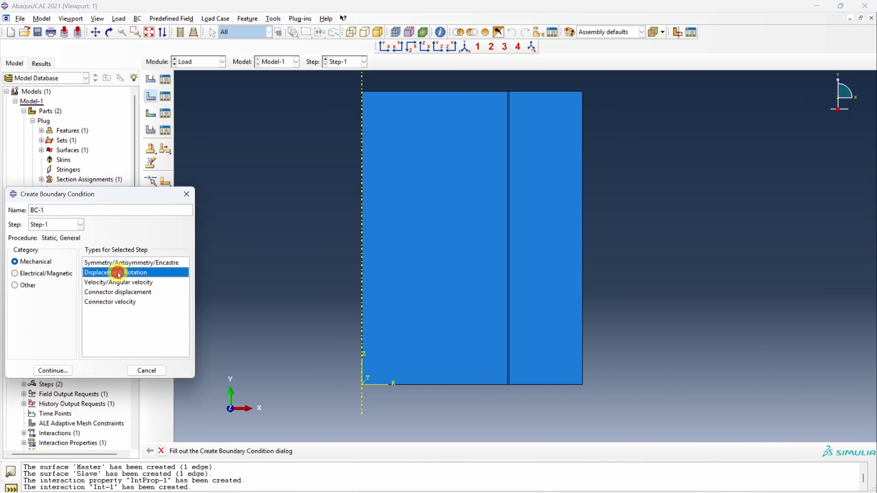
left_click(52, 370)
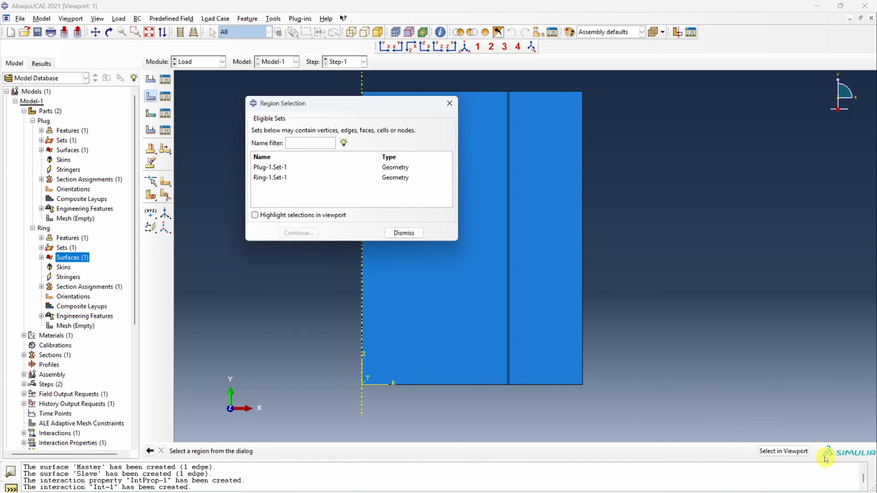
left_click(783, 451)
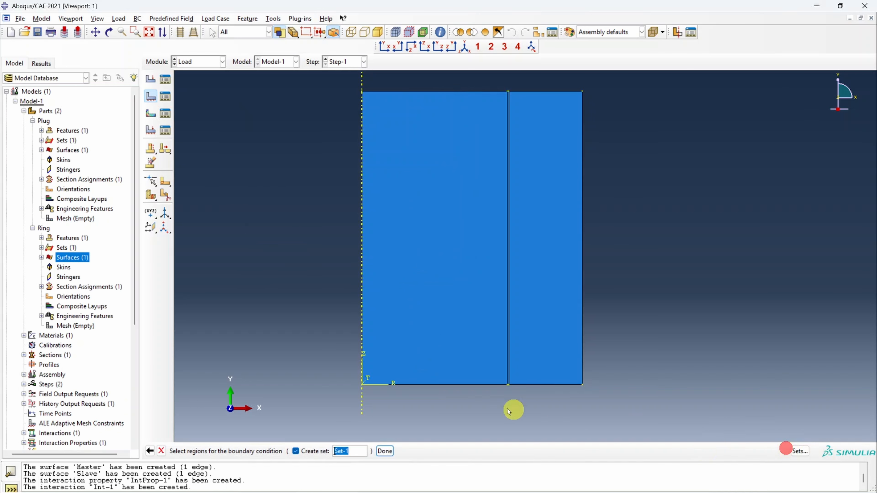
left_click(448, 384)
left_click(534, 387, "shift")
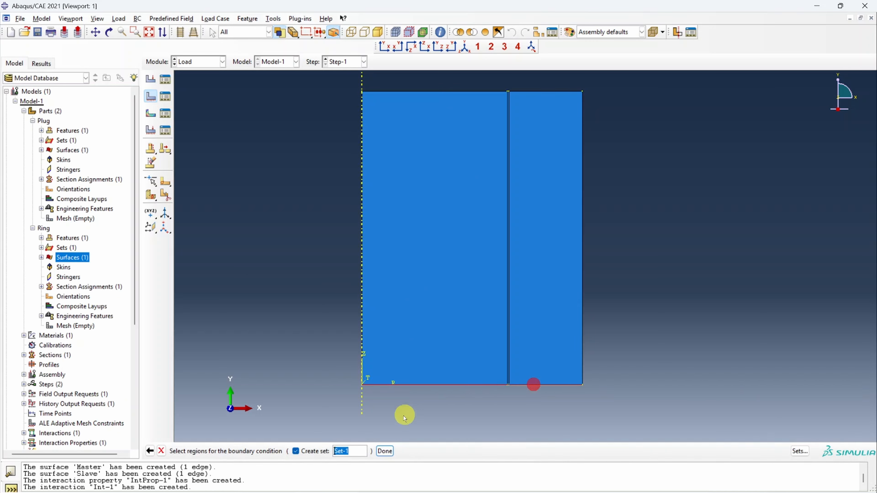
left_click(384, 451)
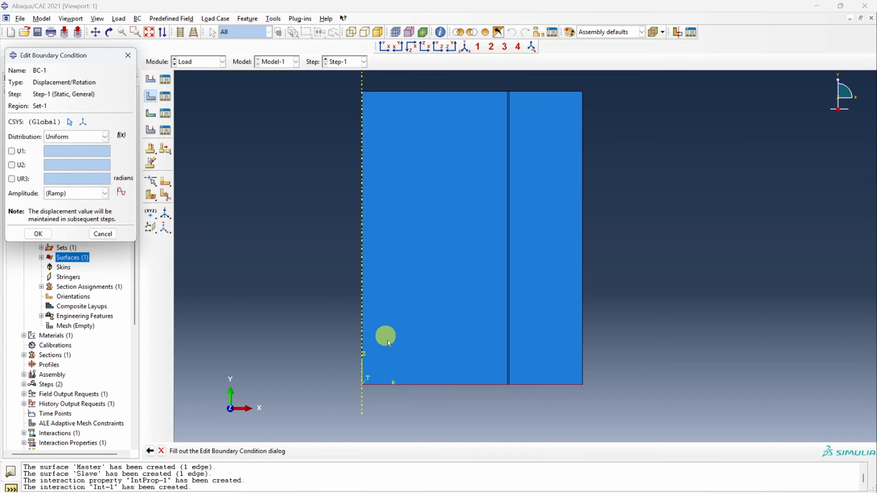
left_click(13, 166)
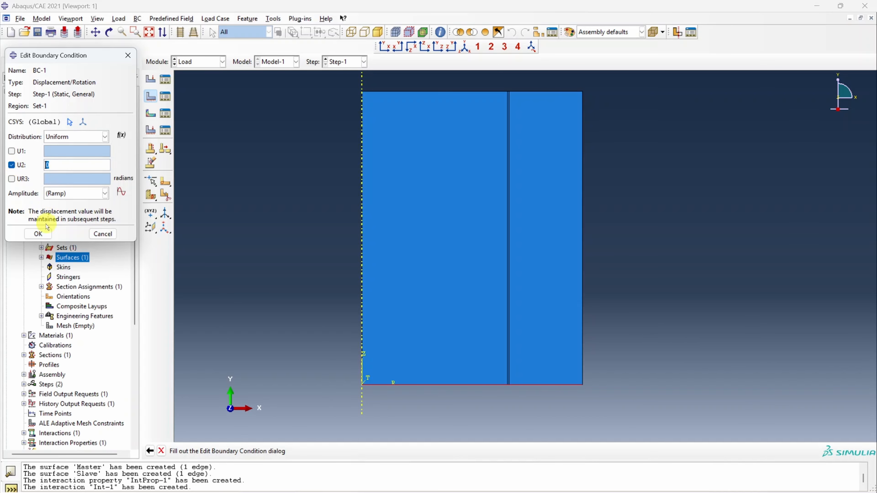
left_click(38, 234)
- In the Mesh module, seed the Ring part with an approximate global size of 1 and generate its mesh
left_click(206, 65)
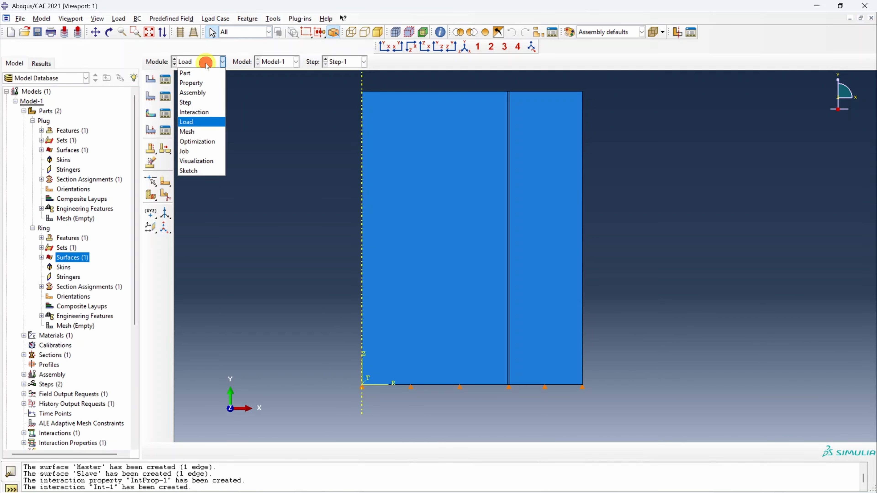
left_click(198, 130)
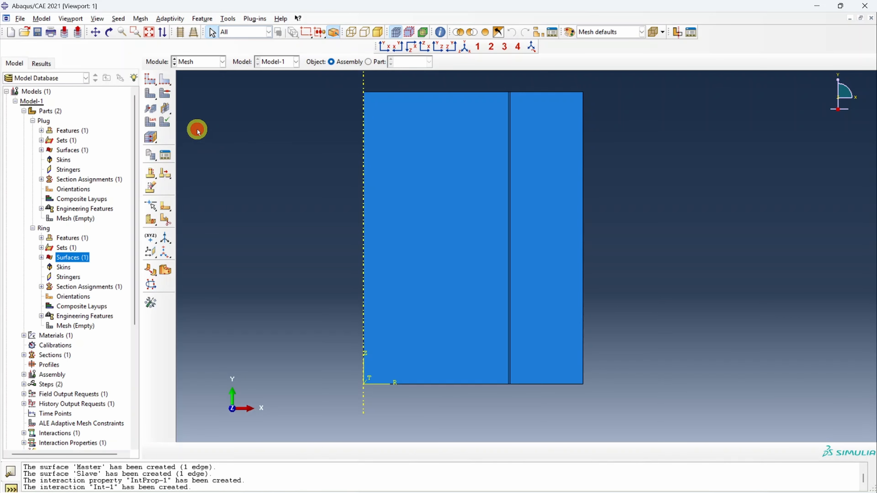
left_click(373, 64)
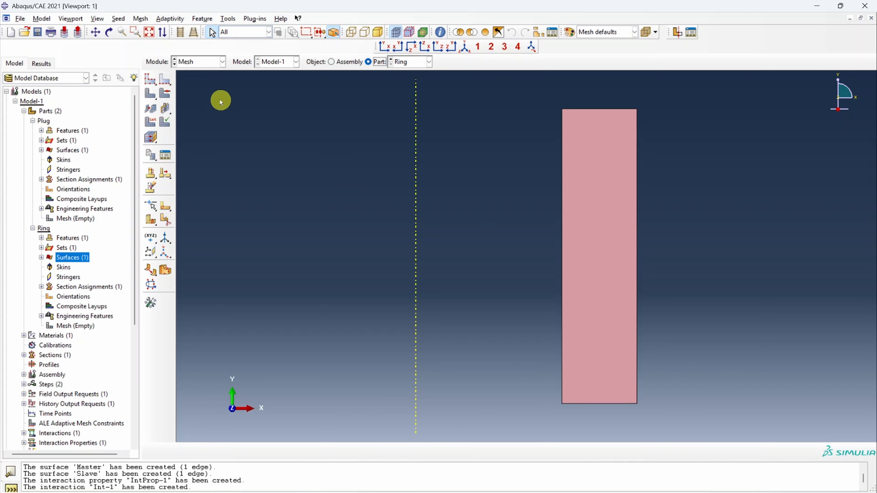
left_click(151, 80)
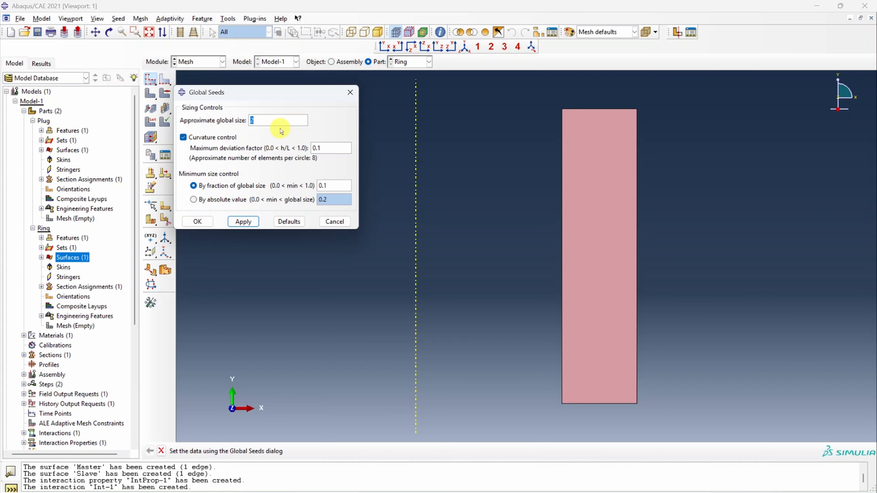
left_click(245, 222)
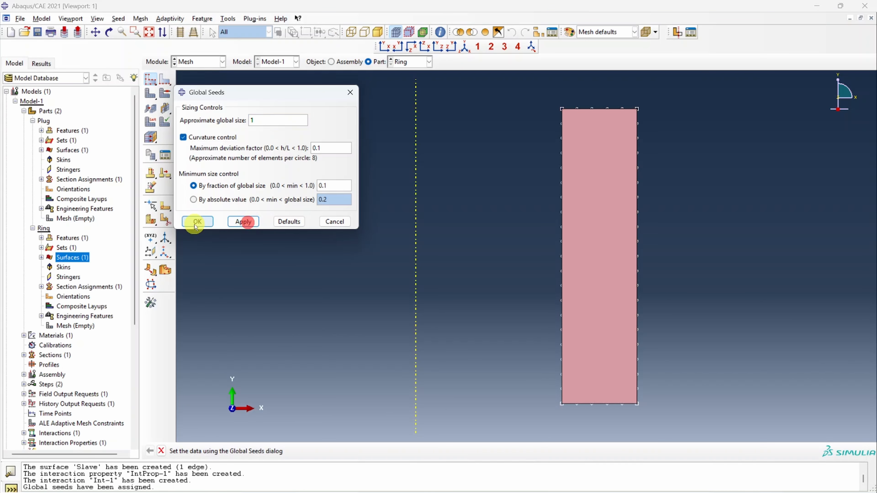
left_click(197, 221)
left_click(151, 102)
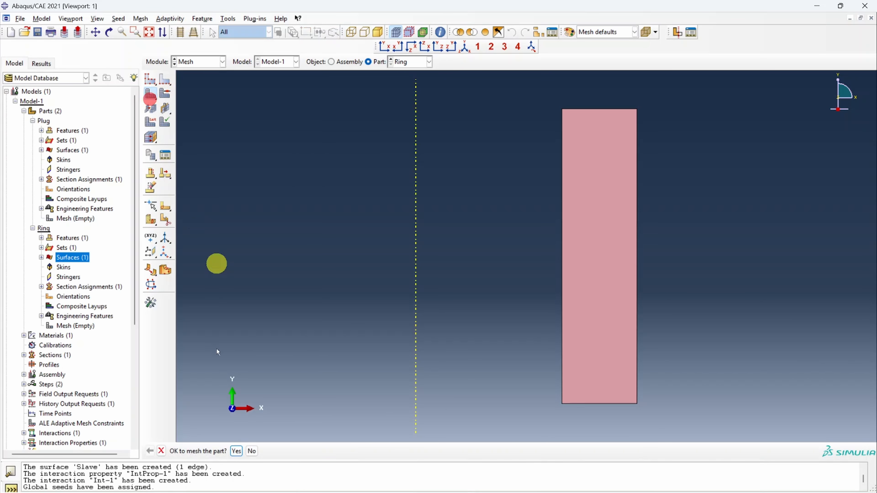
left_click(231, 453)
- Mesh the Plug part with an approximate global size of 1 and display the meshed assembly around the plug-ring interface
left_click(409, 62)
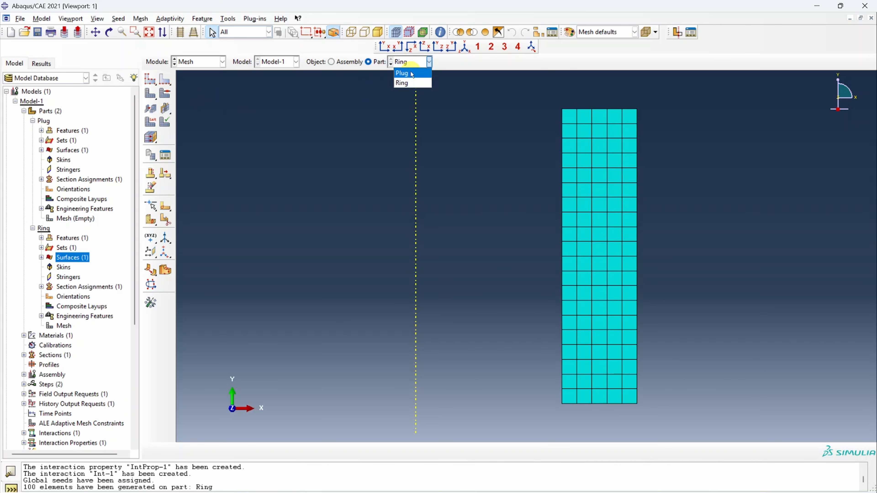
left_click(401, 72)
left_click(147, 79)
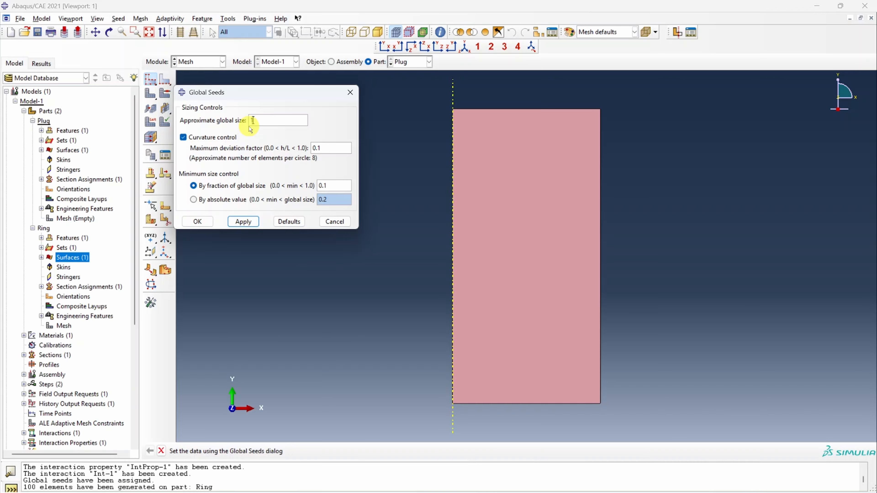
left_click(243, 221)
left_click(197, 221)
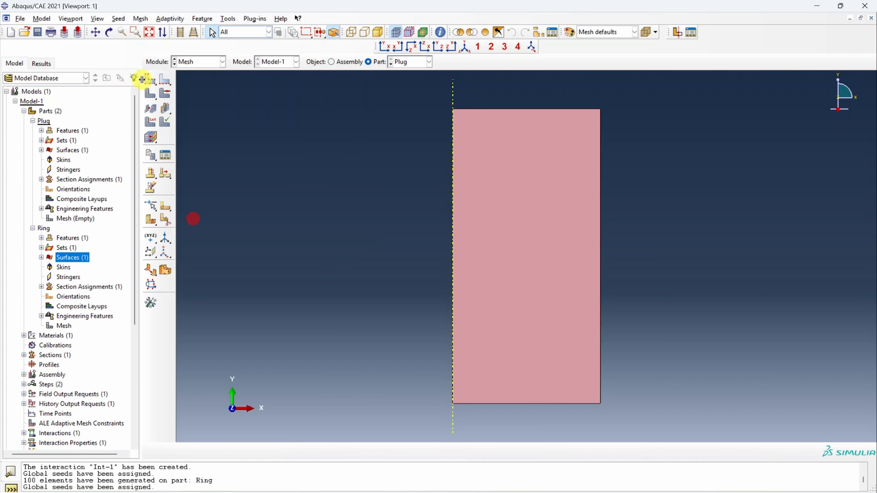
left_click(152, 92)
left_click(232, 450)
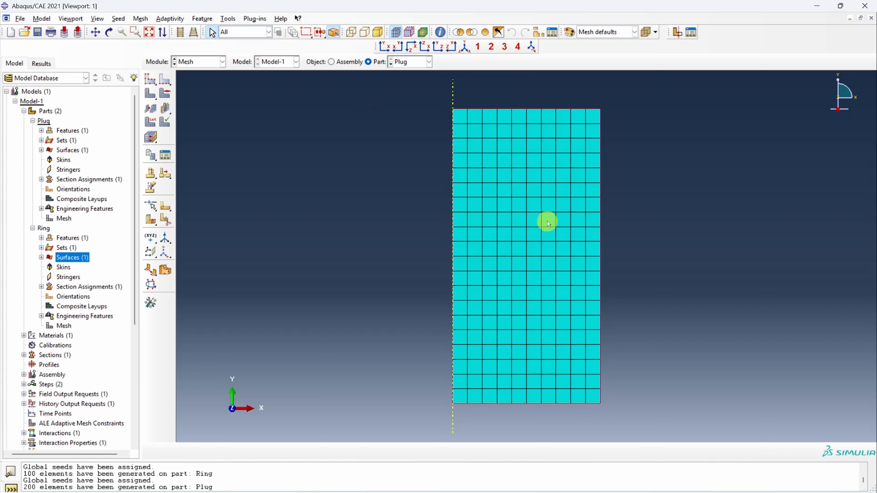
left_click(335, 62)
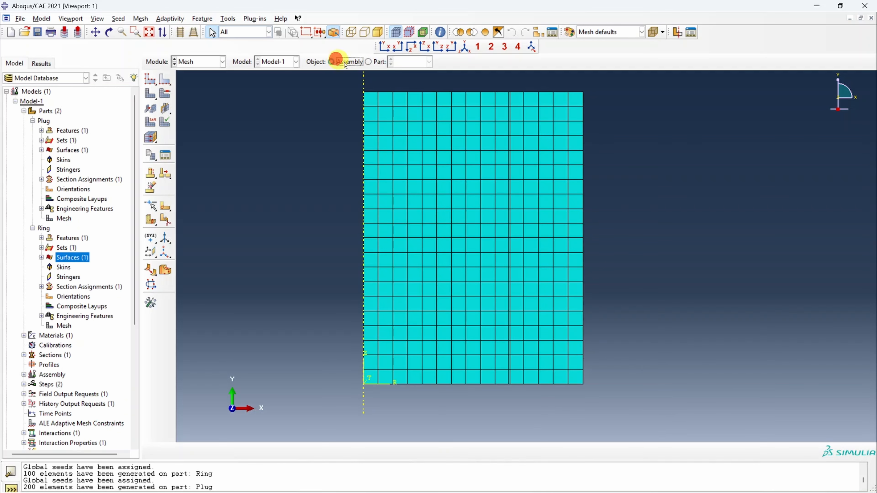
scroll(512, 373, "down", 4)
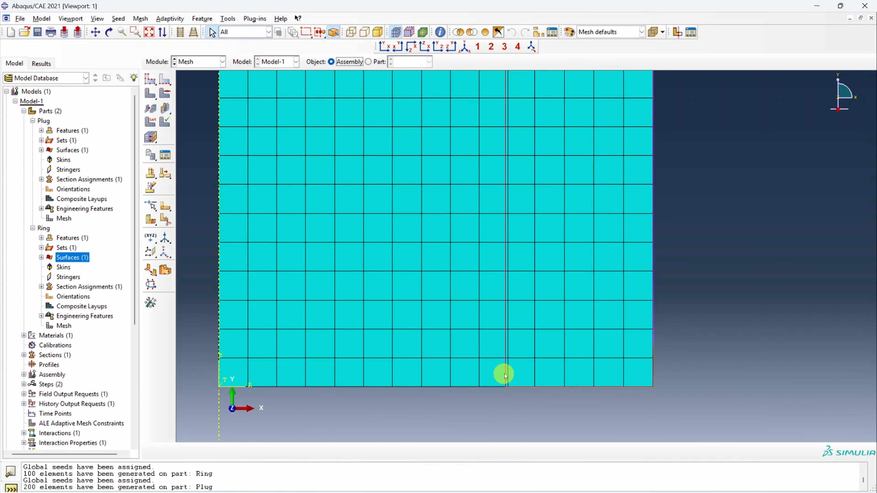
scroll(504, 373, "up", 4)
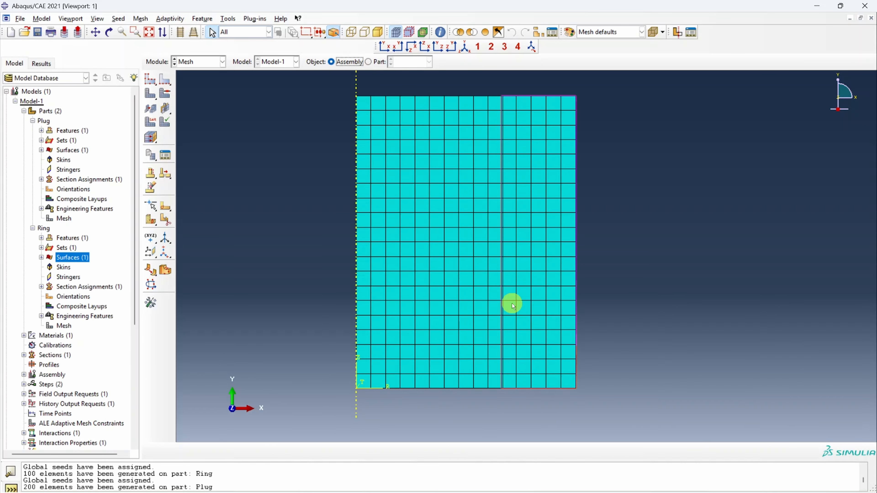
- Create the full analysis job Job-1 for Model-1, running in the background with immediate submission
left_click(198, 61)
left_click(204, 156)
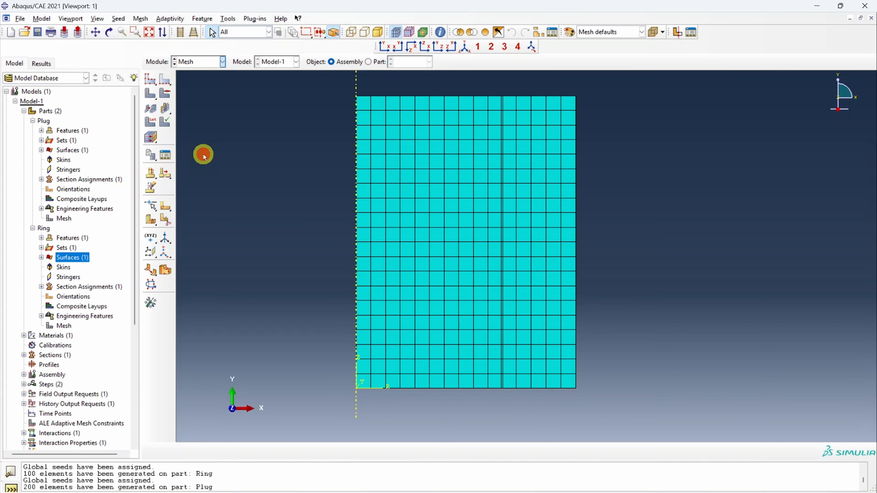
left_click(150, 80)
left_click(121, 290)
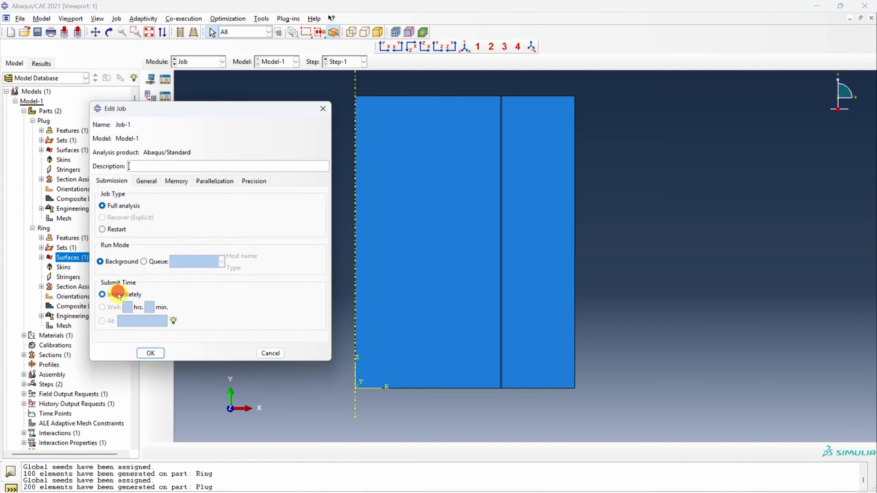
left_click(149, 353)
- Submit Job-1 for analysis and monitor its progress
scroll(78, 351, "down", 6)
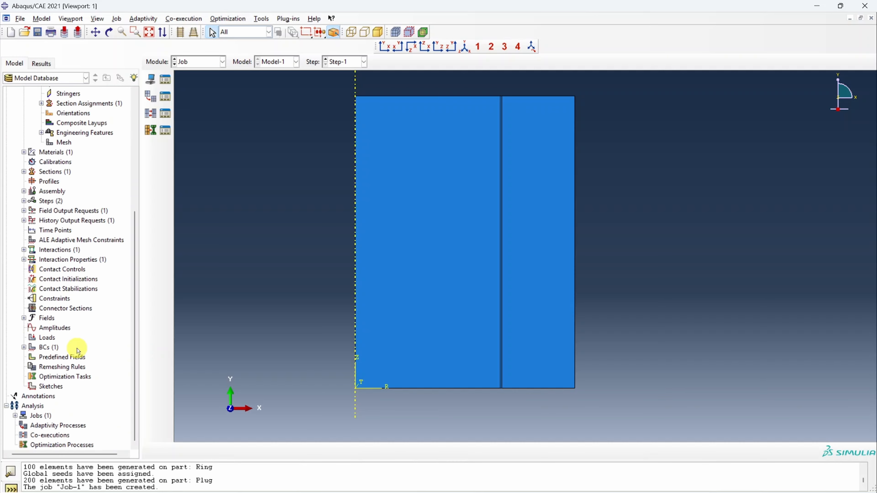
left_click(15, 416)
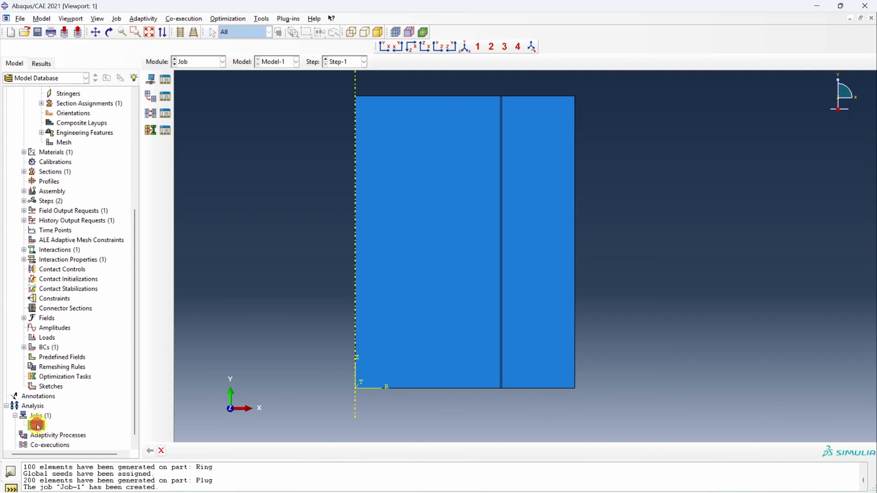
right_click(38, 427)
left_click(69, 433)
right_click(45, 425)
left_click(104, 454)
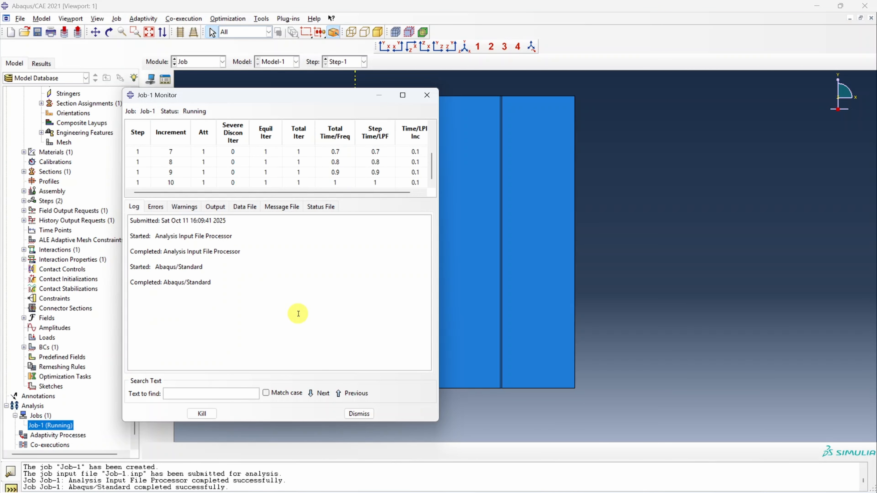
left_click(359, 413)
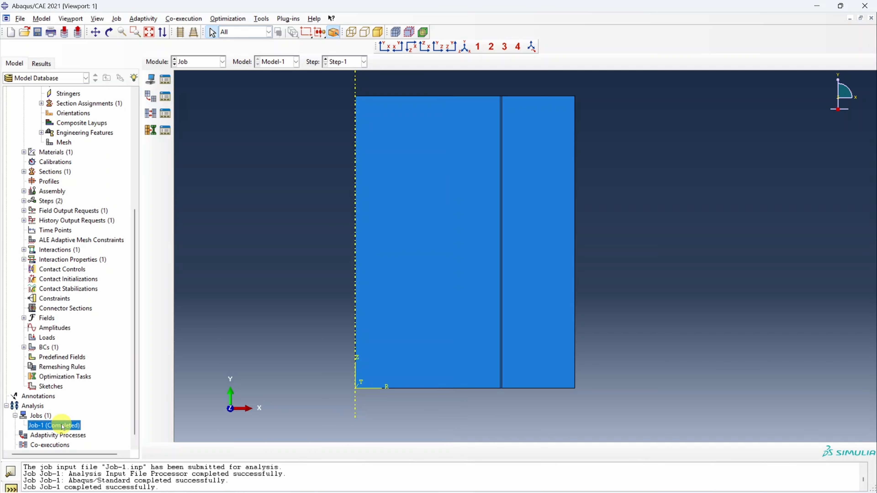
- Open the results of Job-1 and plot the Mises stress contours on the deformed shape
right_click(62, 424)
left_click(106, 464)
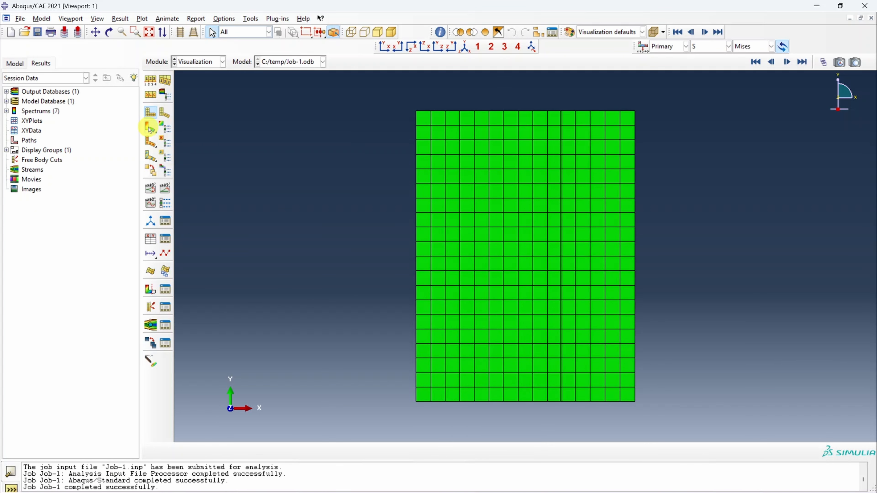
left_click(149, 127)
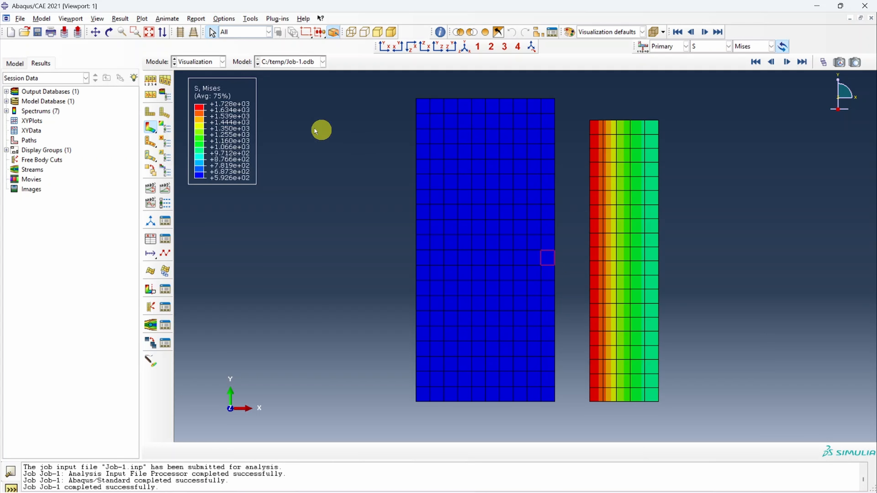
- Set the deformation scale factor of the contour plot to a uniform value of 1
left_click(150, 81)
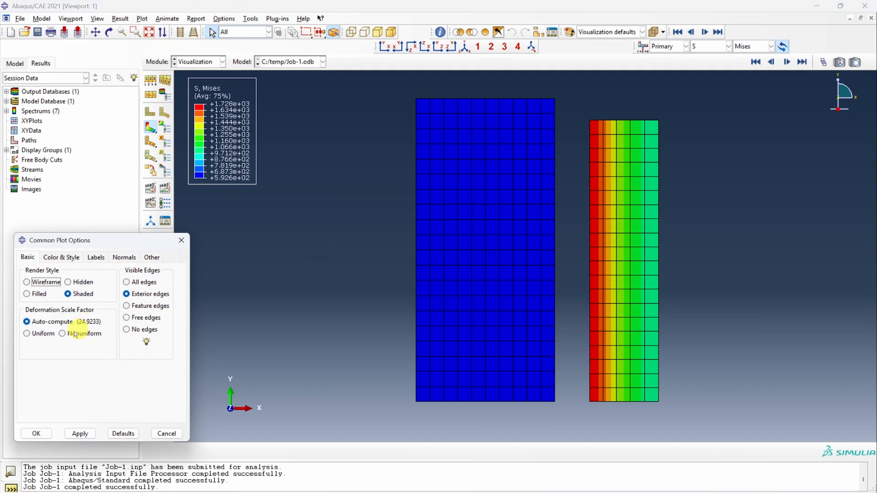
left_click(42, 334)
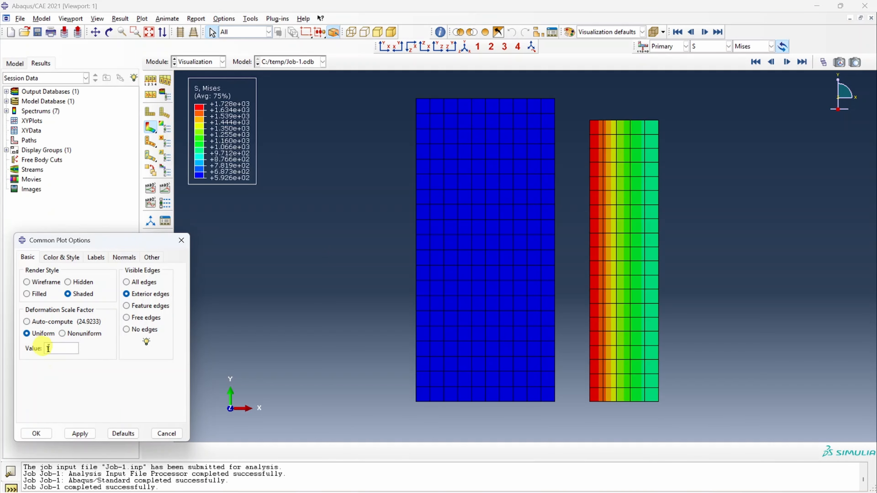
left_click(80, 433)
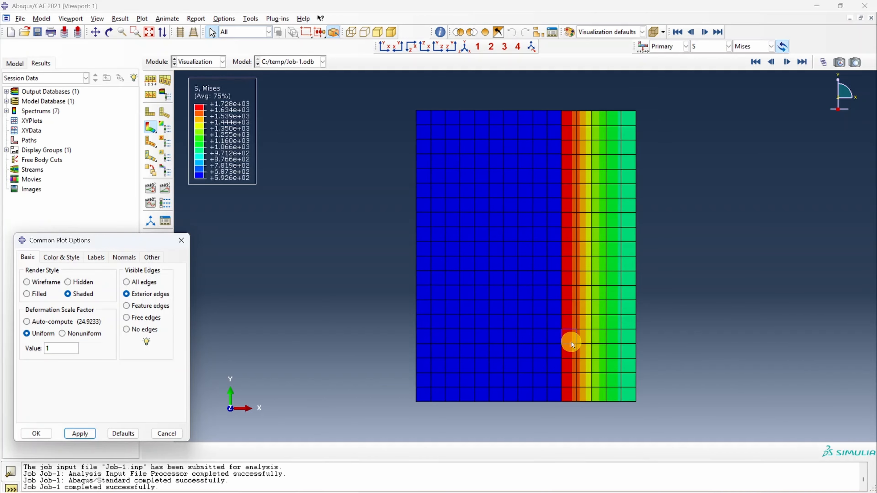
left_click(32, 434)
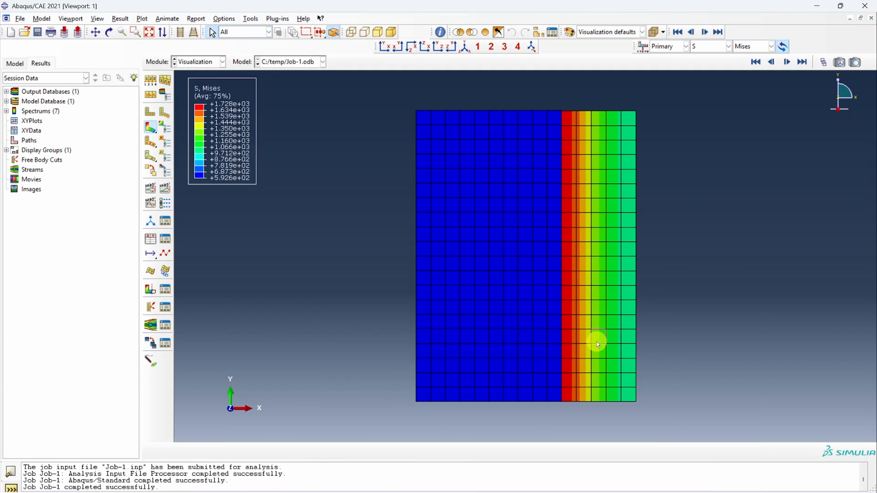
- Sweep the axisymmetric elements in the results display from 0 to 180 degrees using 40 segments
scroll(565, 108, "up", 10)
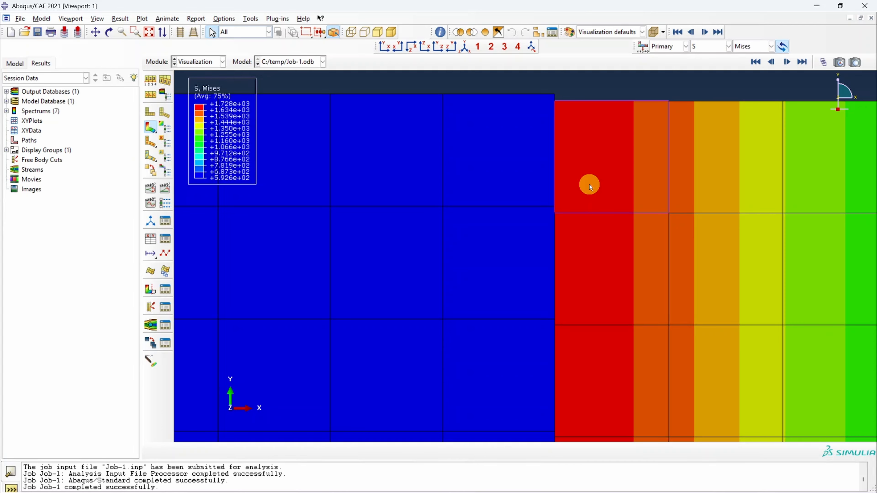
scroll(579, 177, "down", 10)
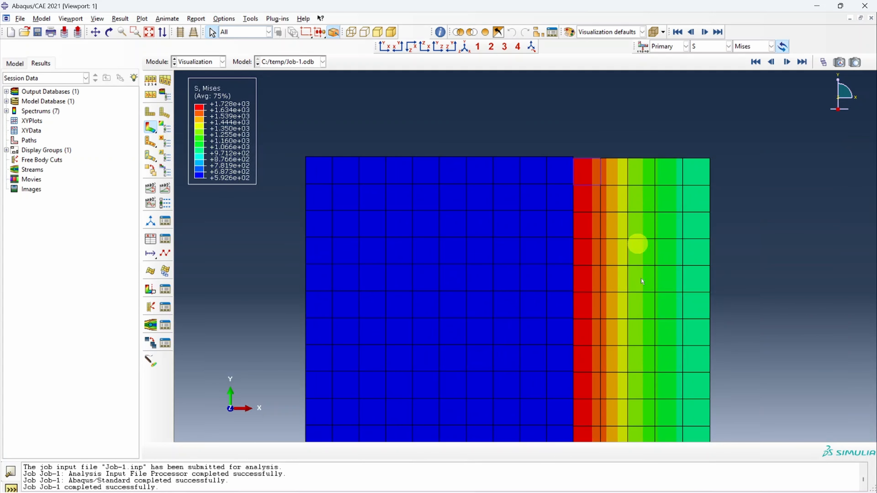
scroll(576, 177, "down", 8)
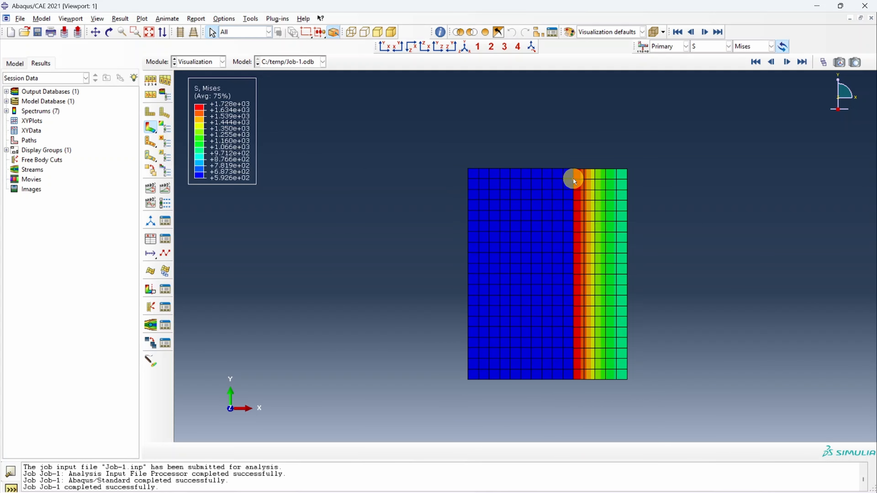
left_click_drag(587, 190, 523, 262, "ctrl+alt")
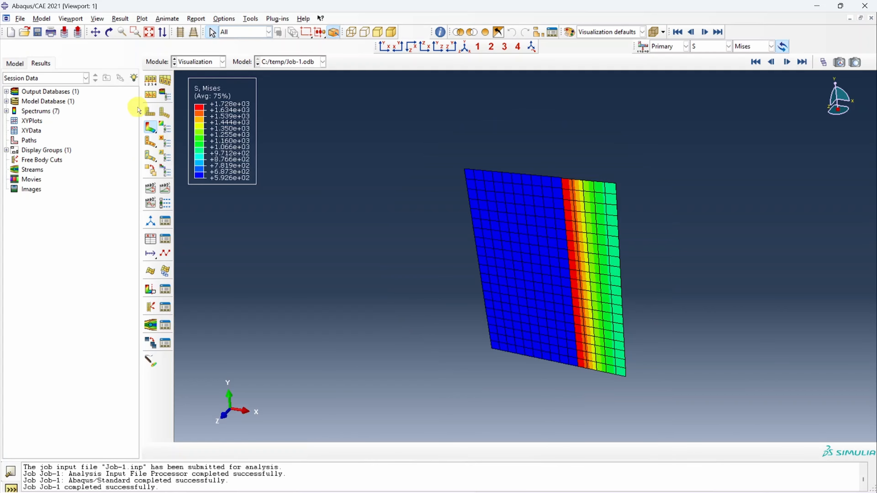
left_click(93, 19)
left_click(133, 208)
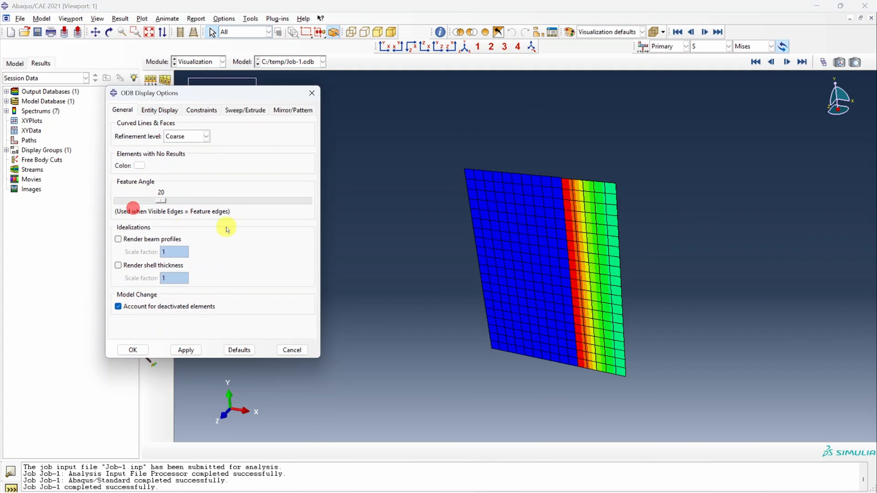
left_click(241, 110)
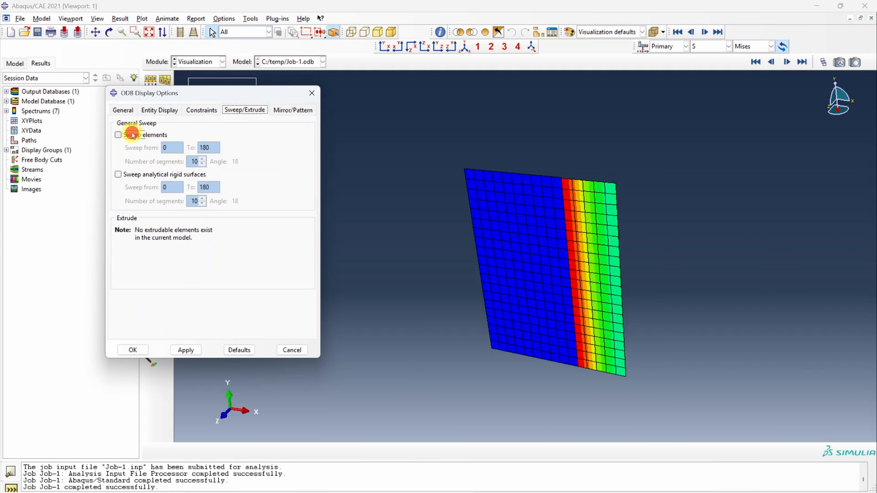
left_click(134, 136)
left_click_drag(191, 161, 215, 161)
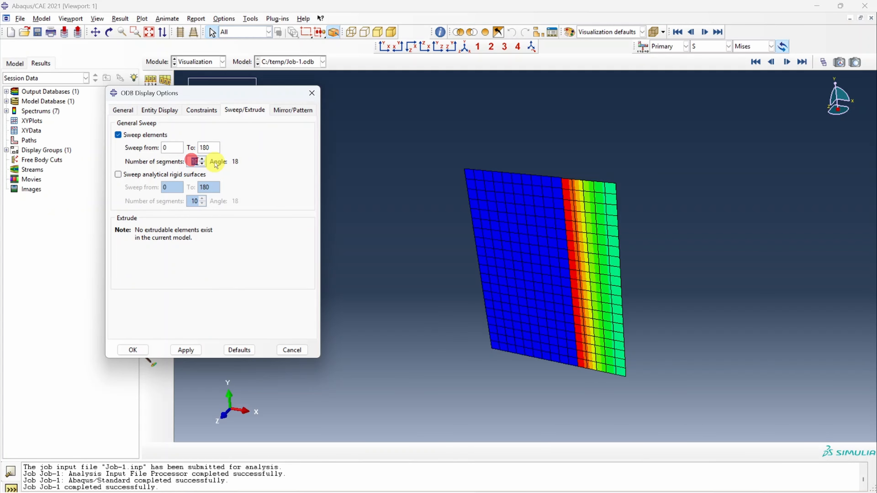
left_click(183, 351)
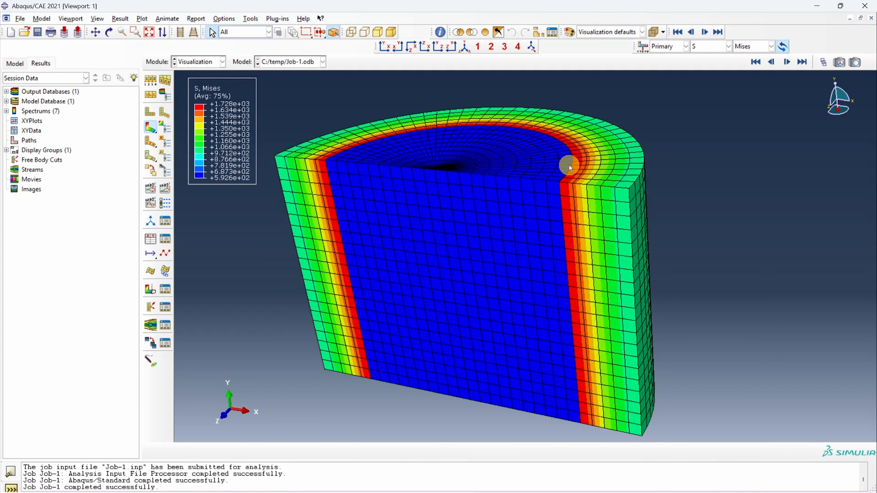
- Animate the time history of the Mises stress contours on the swept model, viewed close to the plug-ring interface
scroll(569, 169, "up", 5)
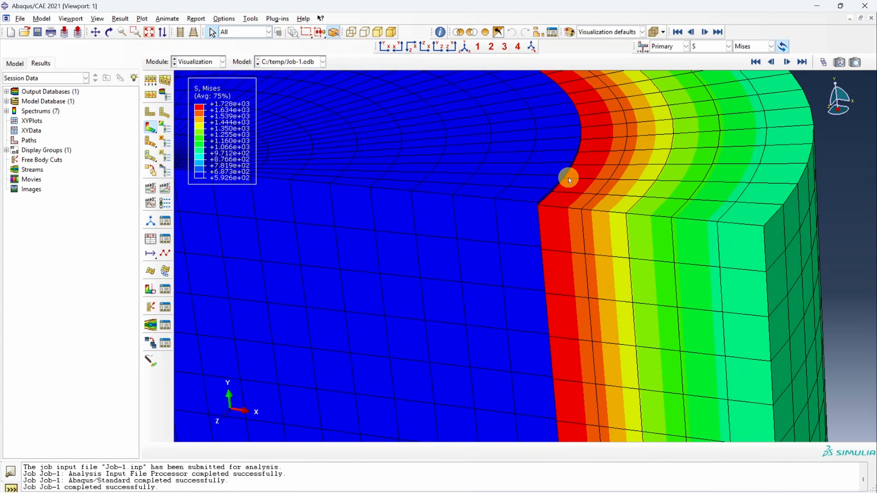
scroll(568, 177, "up", 2)
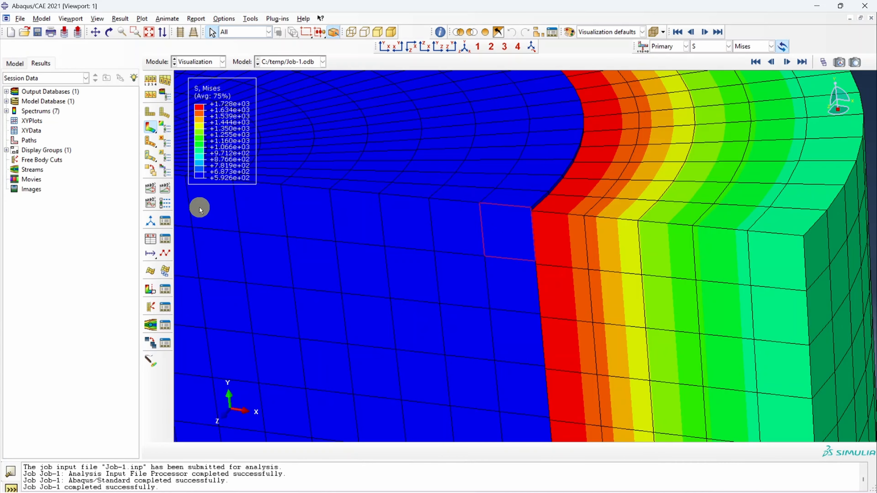
left_click(168, 191)
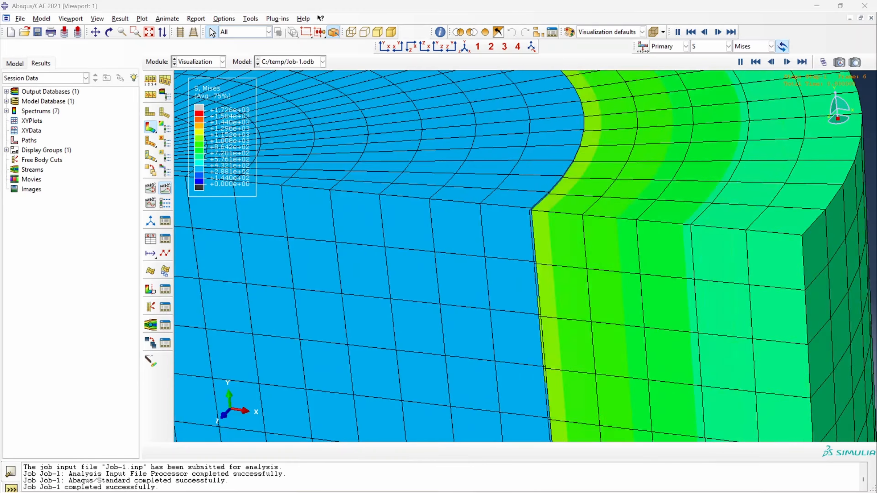
- Slow the looping time history animation by lowering its frame rate to slightly below the middle of the range
left_click(165, 203)
left_click_drag(268, 230, 188, 232)
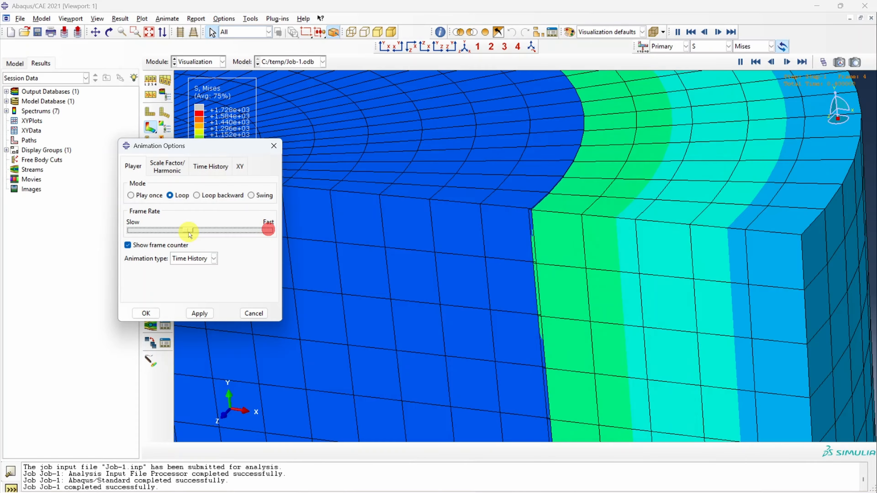
left_click(198, 313)
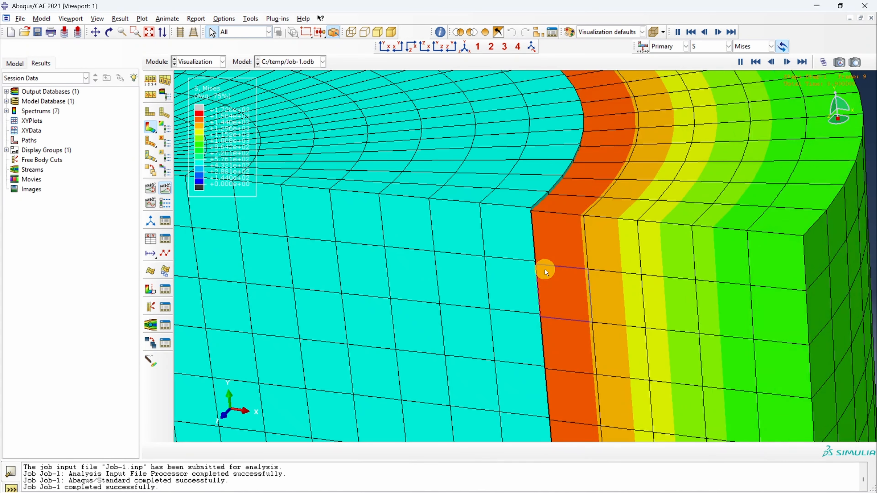
- Plot the displacement magnitude (U) contours on the swept model, followed by the strain (E) contours
left_click(708, 47)
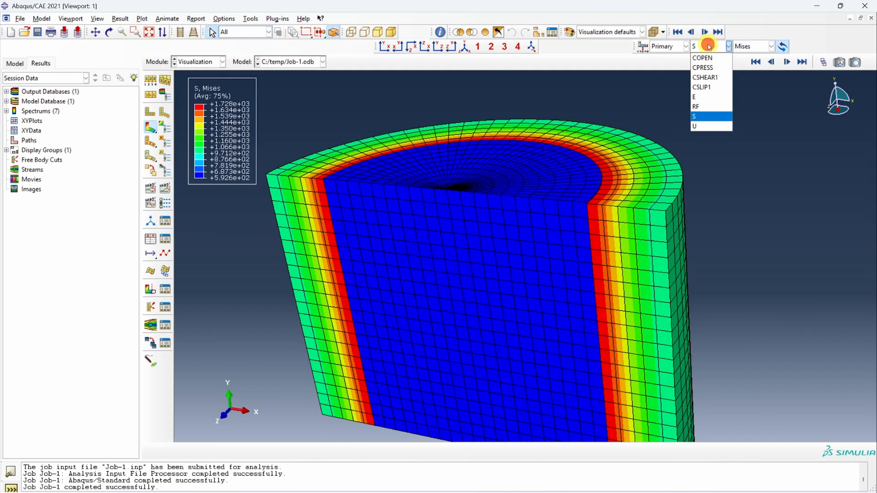
left_click(708, 126)
left_click(729, 46)
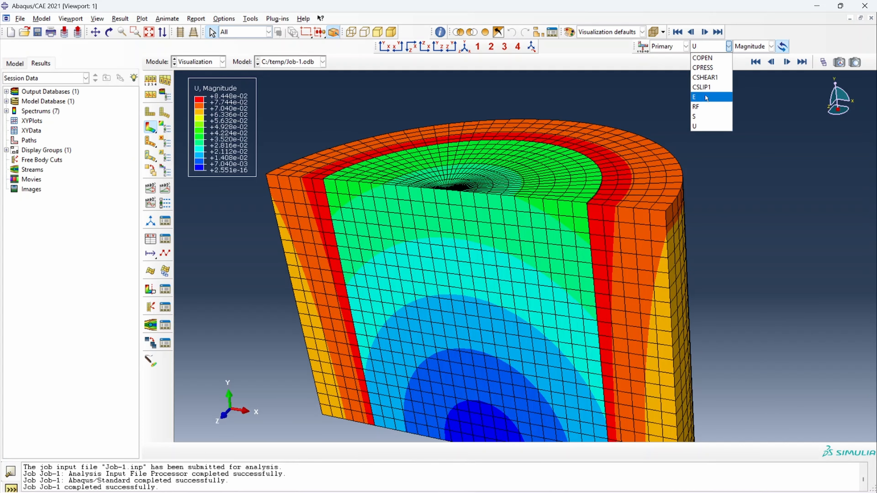
left_click(706, 97)
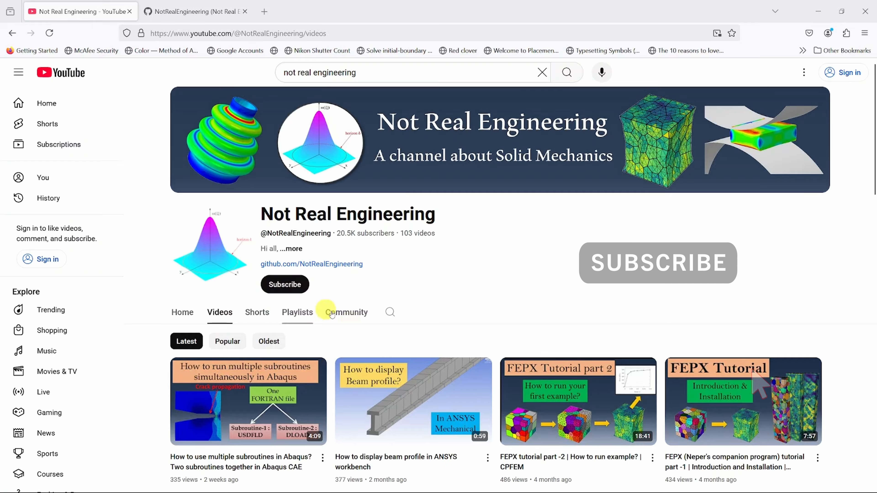
- In the browser, look through the Not Real Engineering YouTube channel's videos and playlists and open the full ANSYS tutorials playlist
scroll(331, 314, "down", 10)
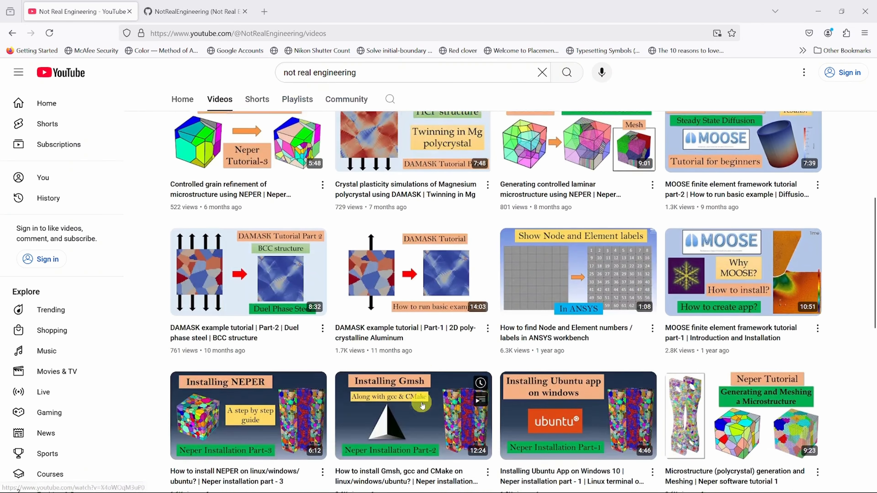
scroll(421, 405, "down", 4)
scroll(412, 381, "up", 4)
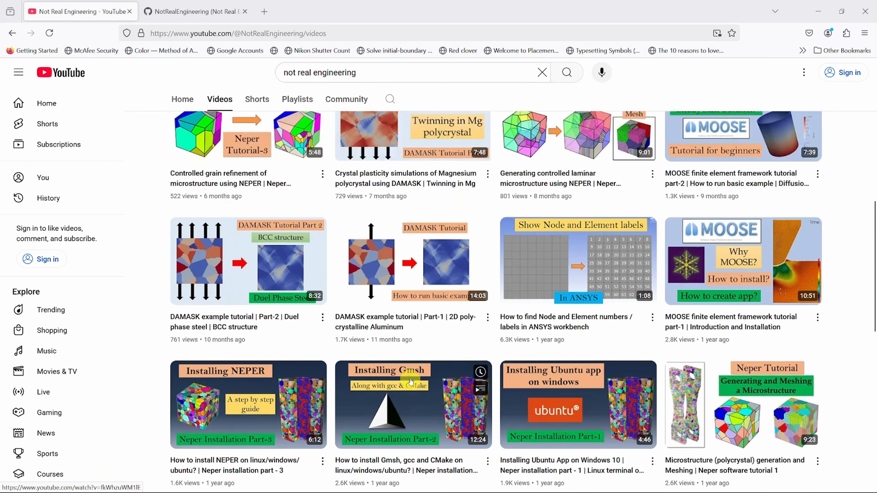
scroll(411, 381, "up", 5)
left_click(297, 100)
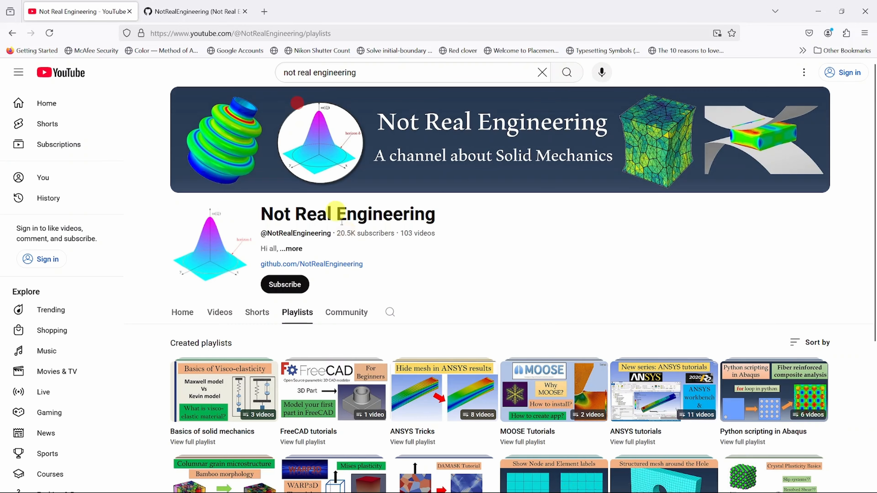
scroll(465, 337, "down", 4)
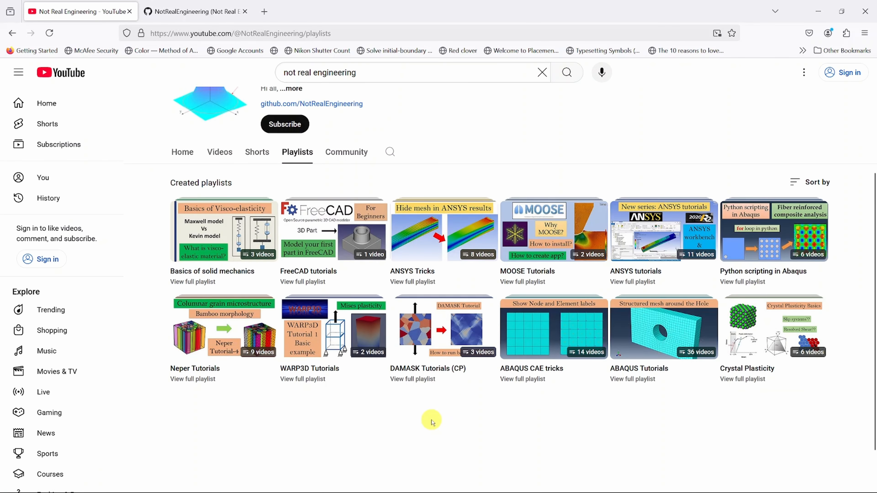
left_click(638, 283)
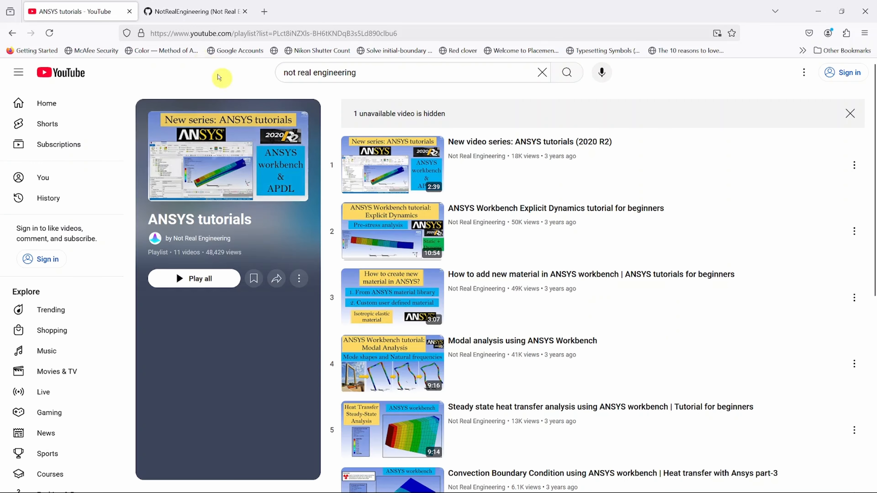
- Switch to the NotRealEngineering GitHub profile and look through its list of repositories
left_click(184, 12)
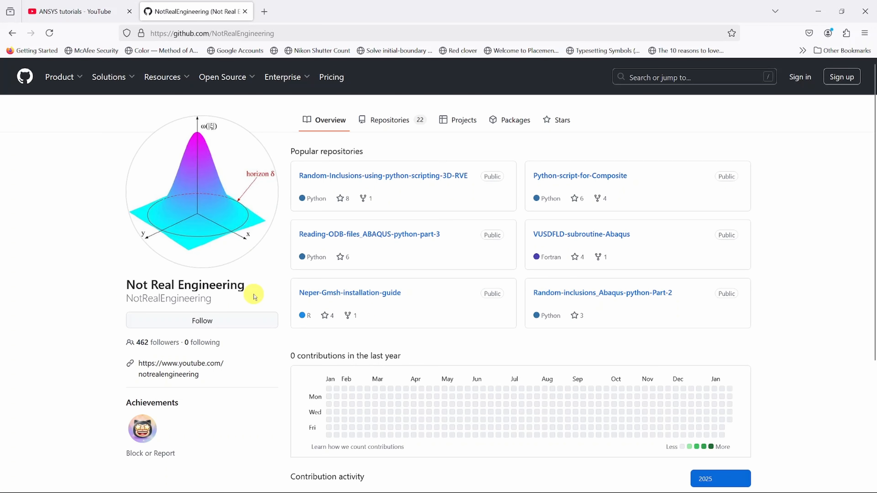
left_click(382, 119)
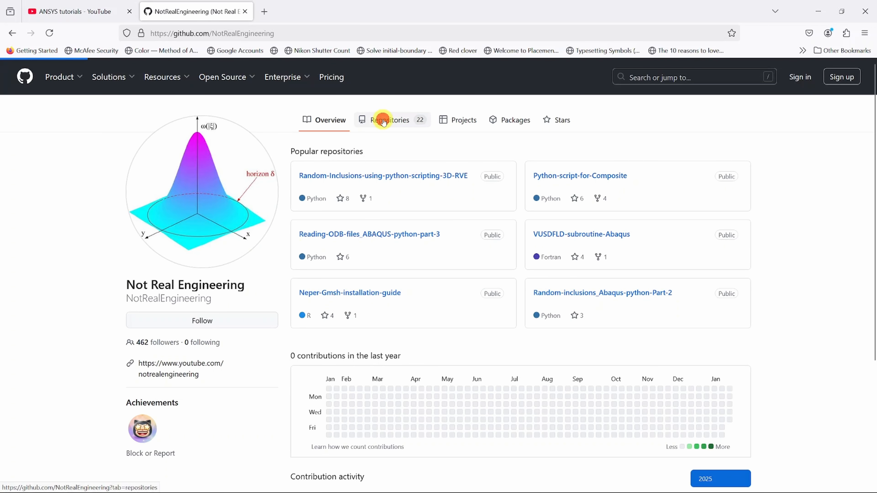
scroll(450, 319, "down", 5)
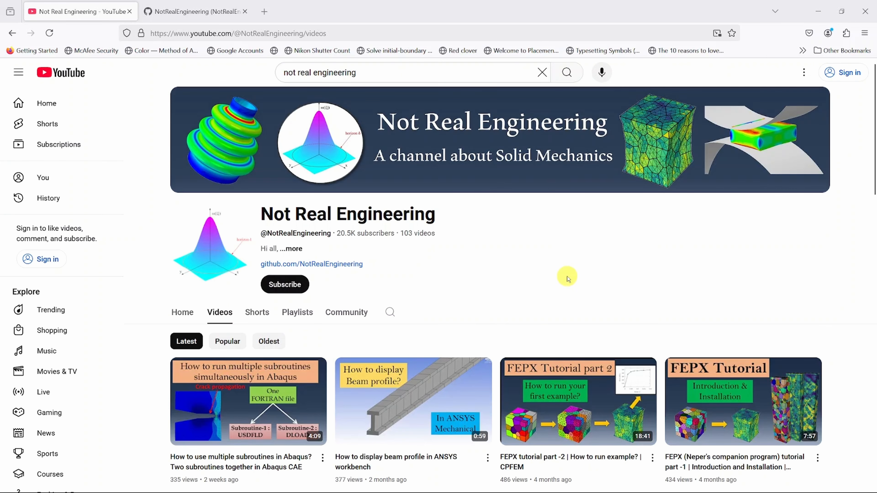